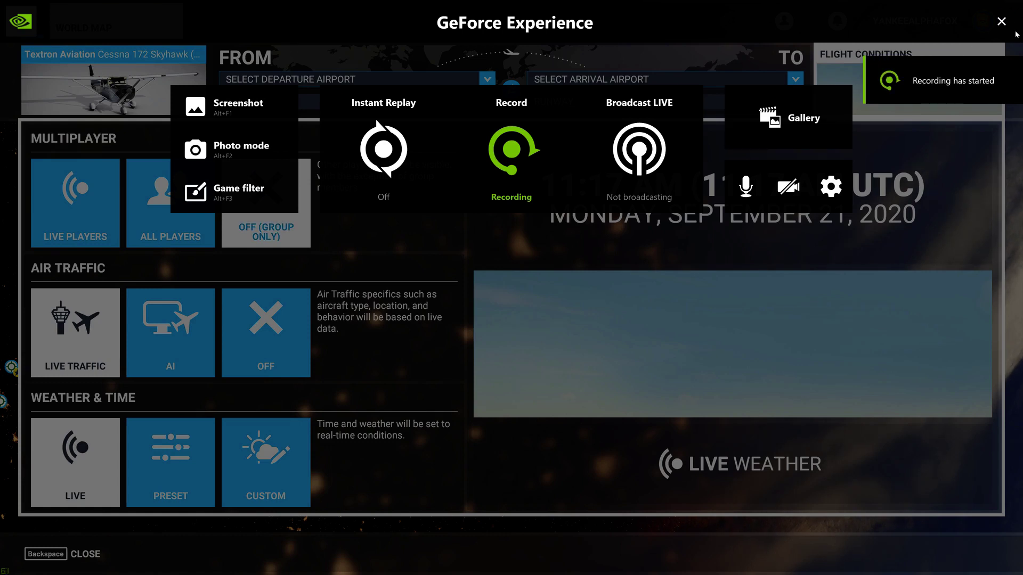
Step: Set the departure airport to I68 Lebanon-Warren Co, Lebanon, with runway 1 as the departure runway
click(1002, 21)
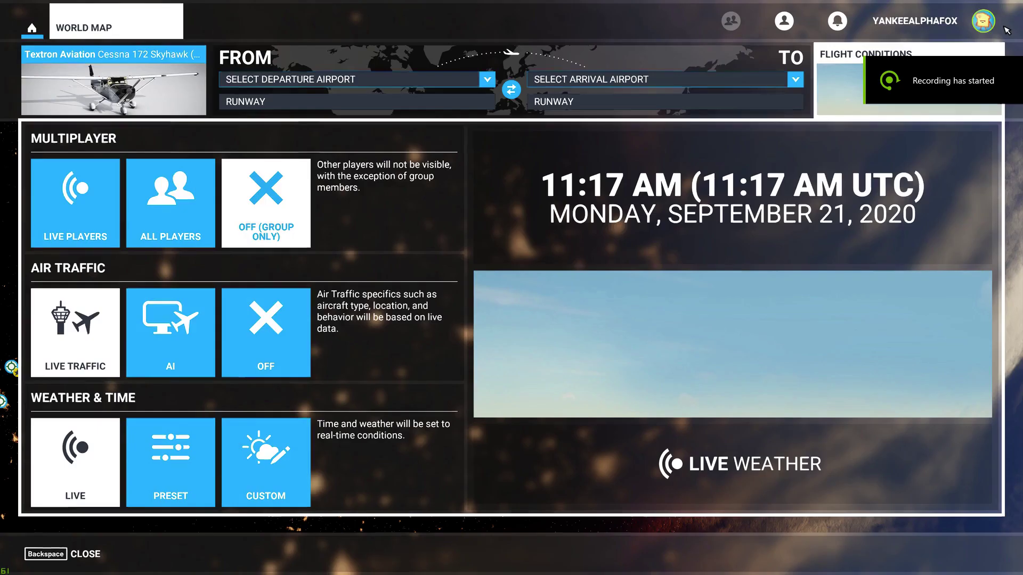
click(488, 81)
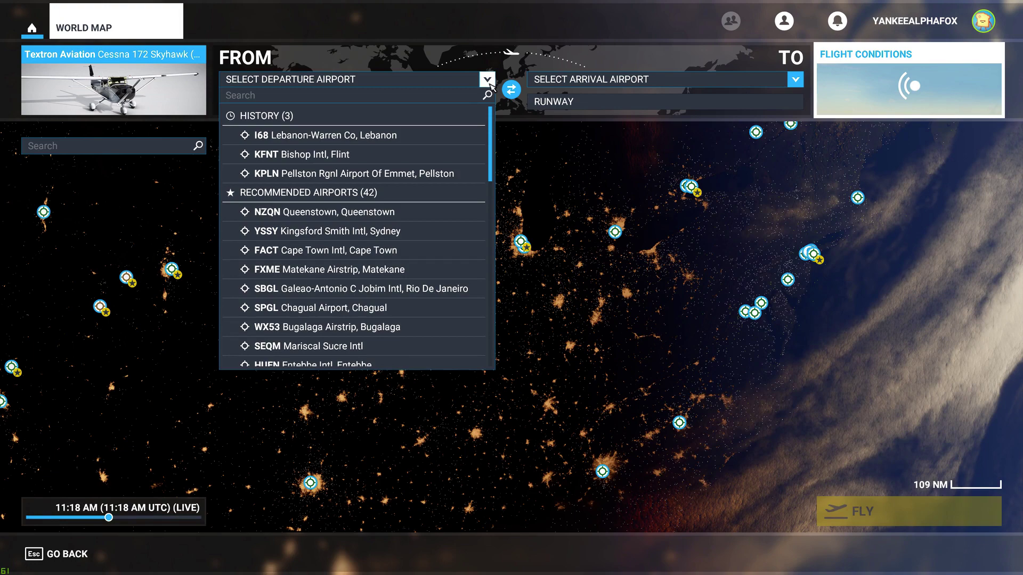
click(404, 135)
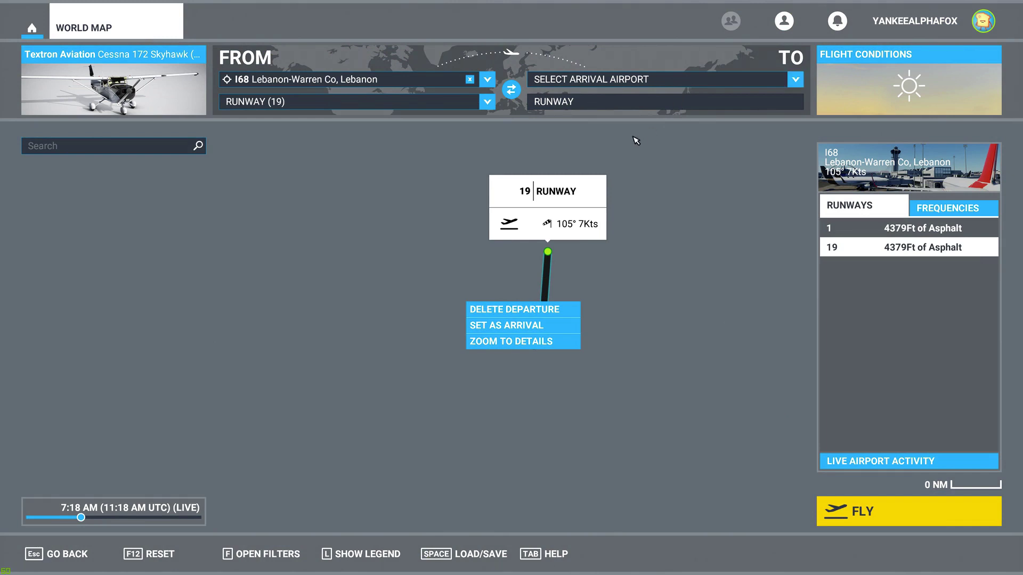
click(513, 92)
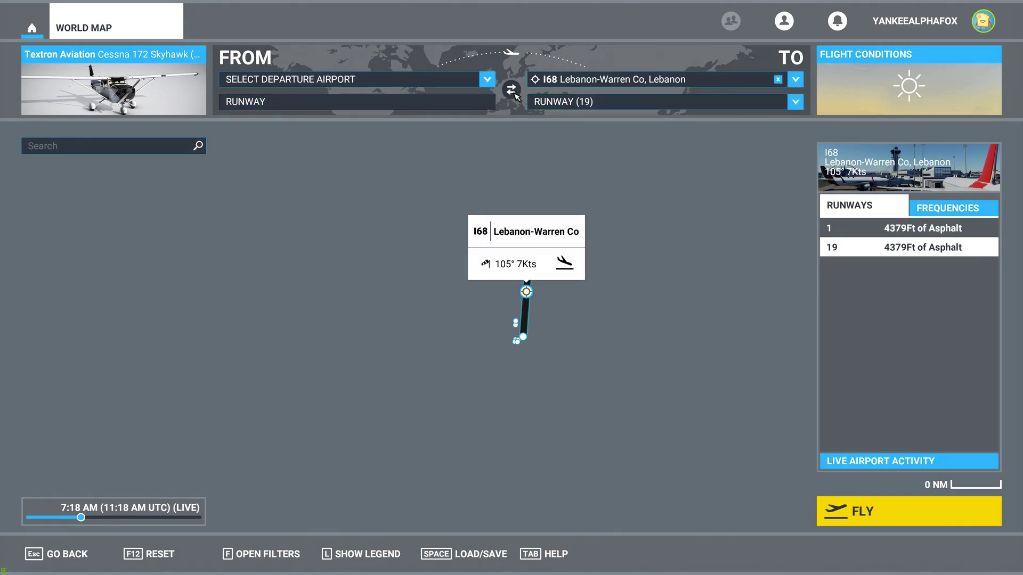
click(513, 92)
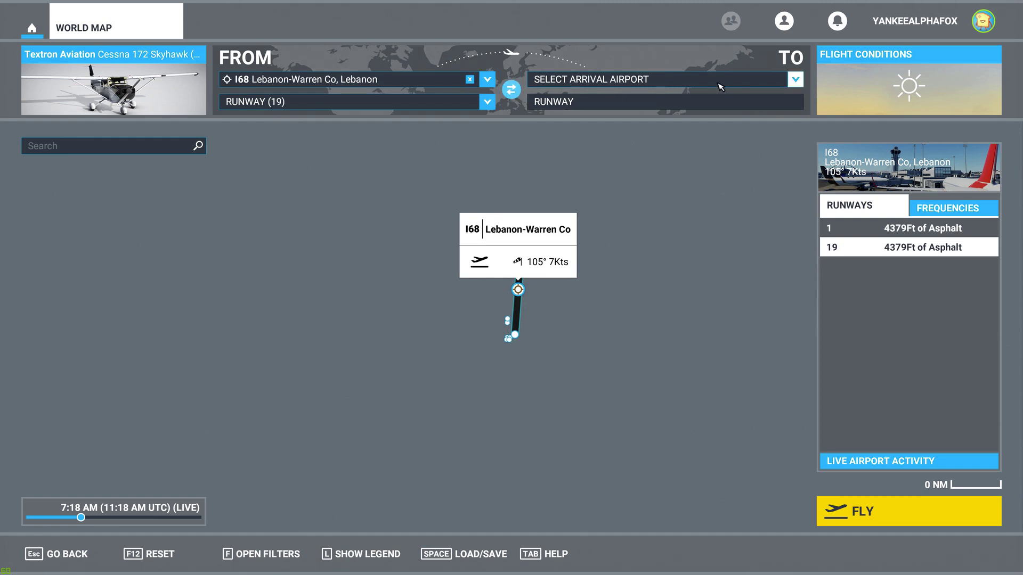
click(435, 105)
scroll(373, 128, up, 1)
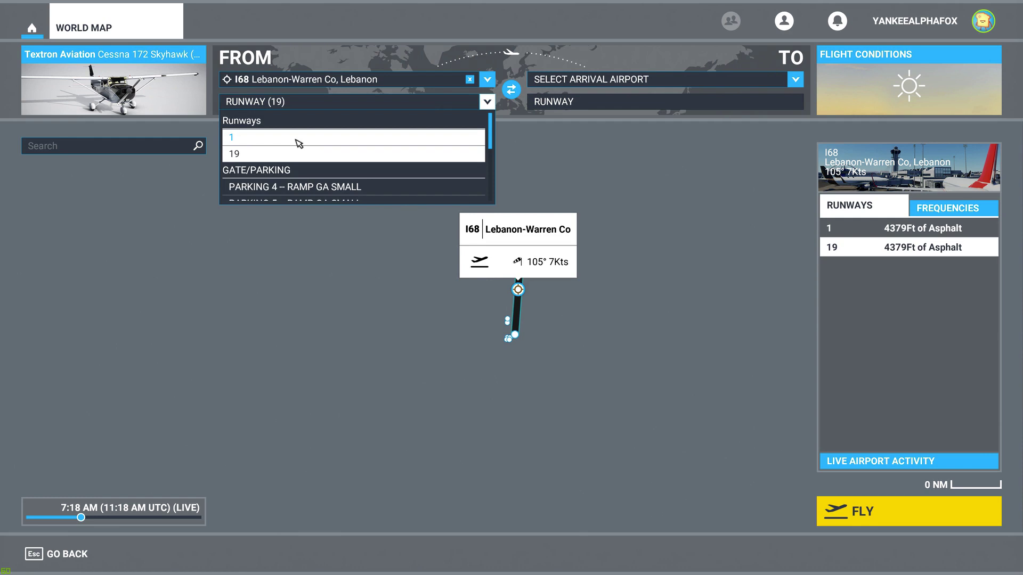
click(299, 140)
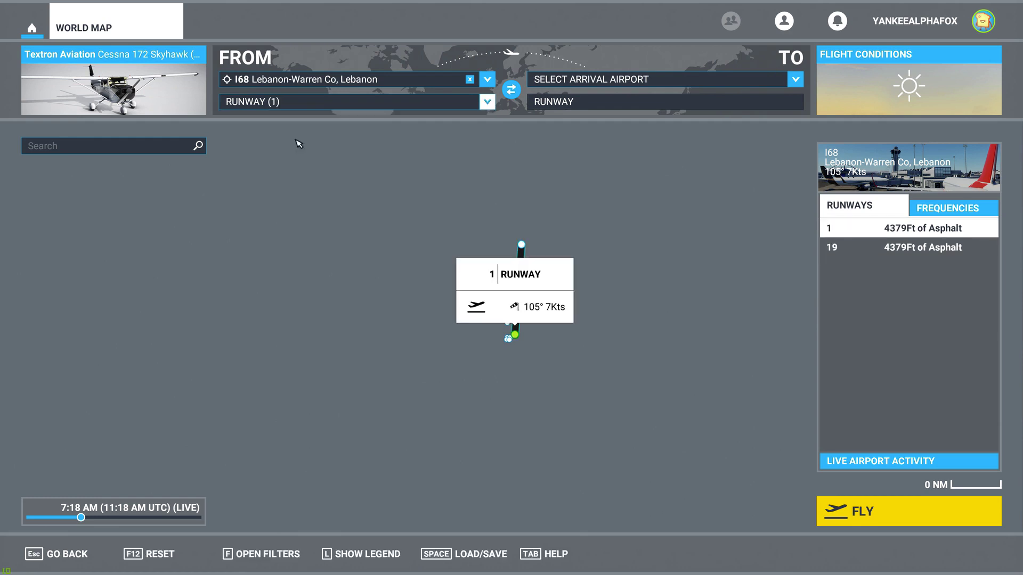
Step: Set the arrival airport to KPLN Pellston Rgnl Airport Of Emmet, with runway 32 as the arrival runway
click(663, 84)
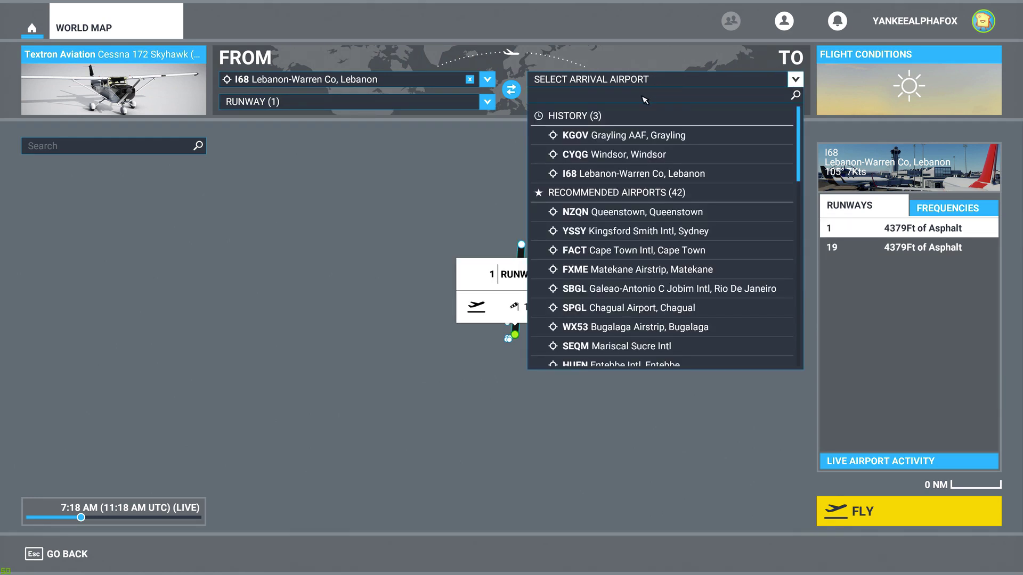
text(KPLN)
click(631, 137)
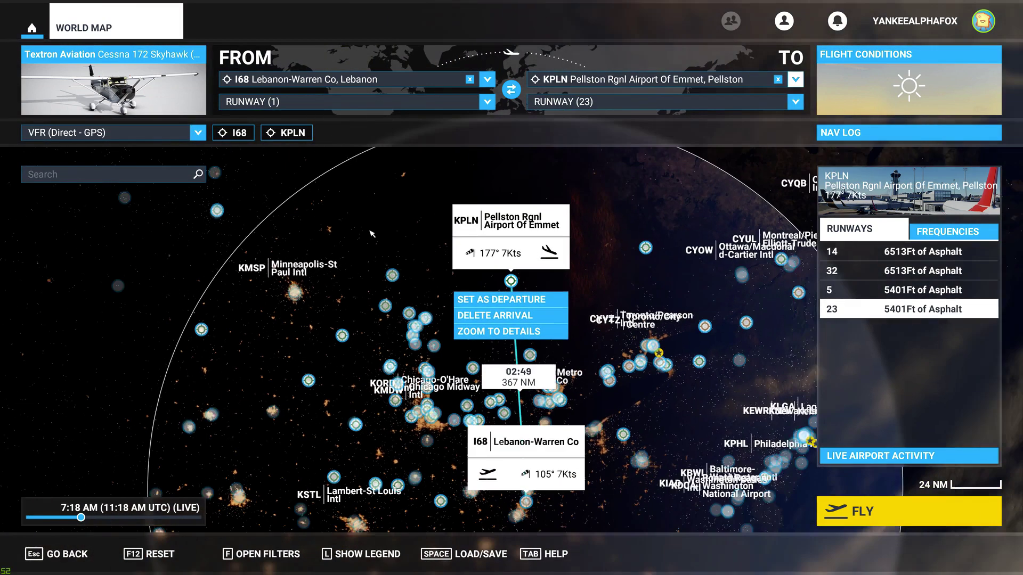
click(723, 107)
scroll(673, 142, up, 2)
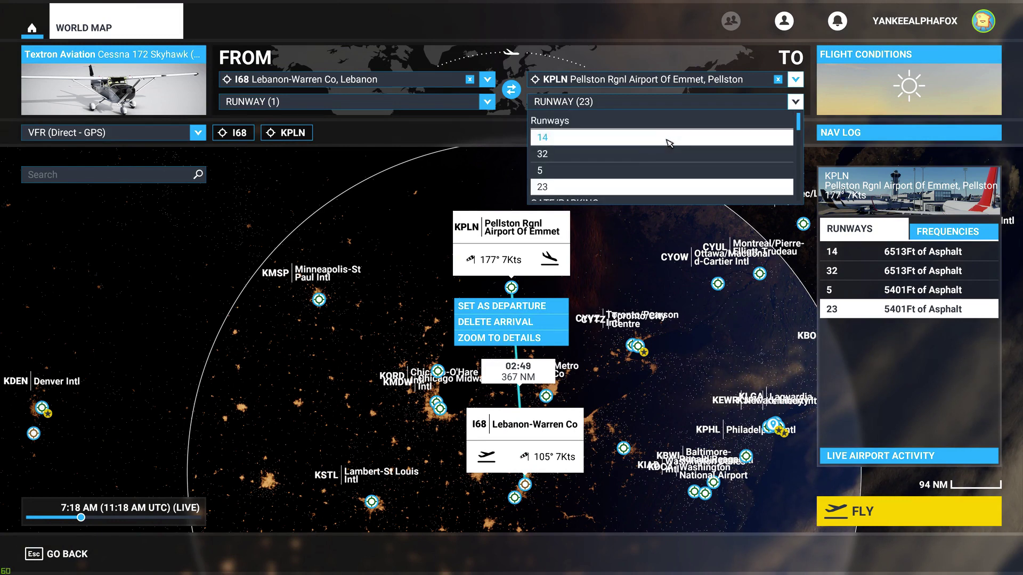
click(648, 156)
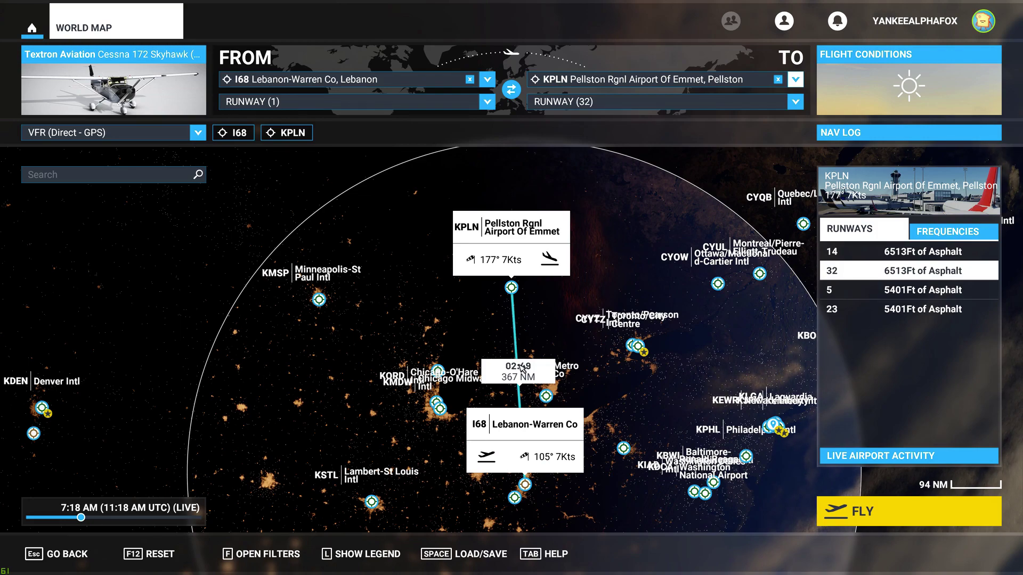
Step: Examine the direct route on the world map and review the flight conditions settings
scroll(521, 369, up, 3)
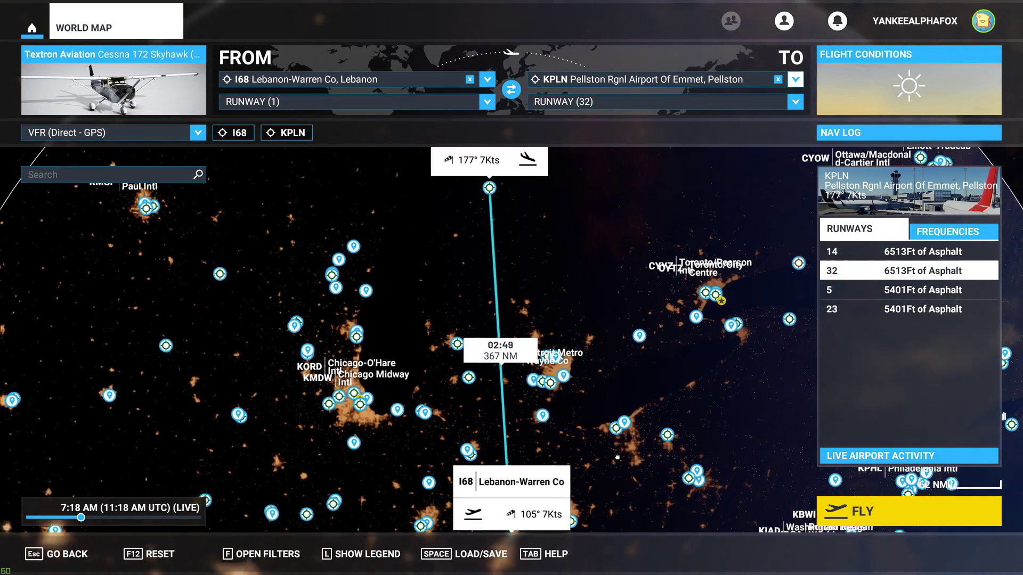
scroll(617, 457, up, 3)
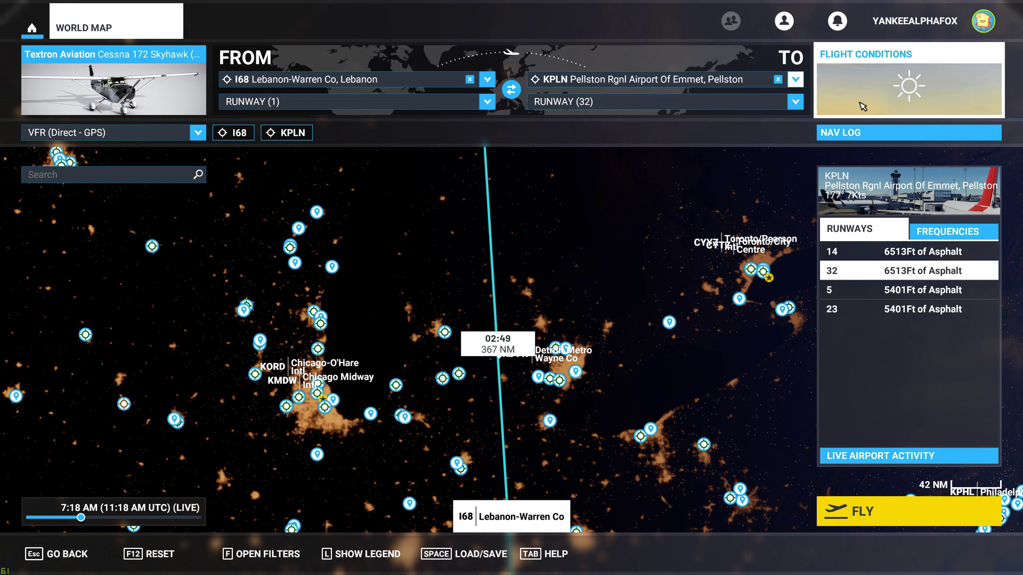
scroll(652, 368, down, 2)
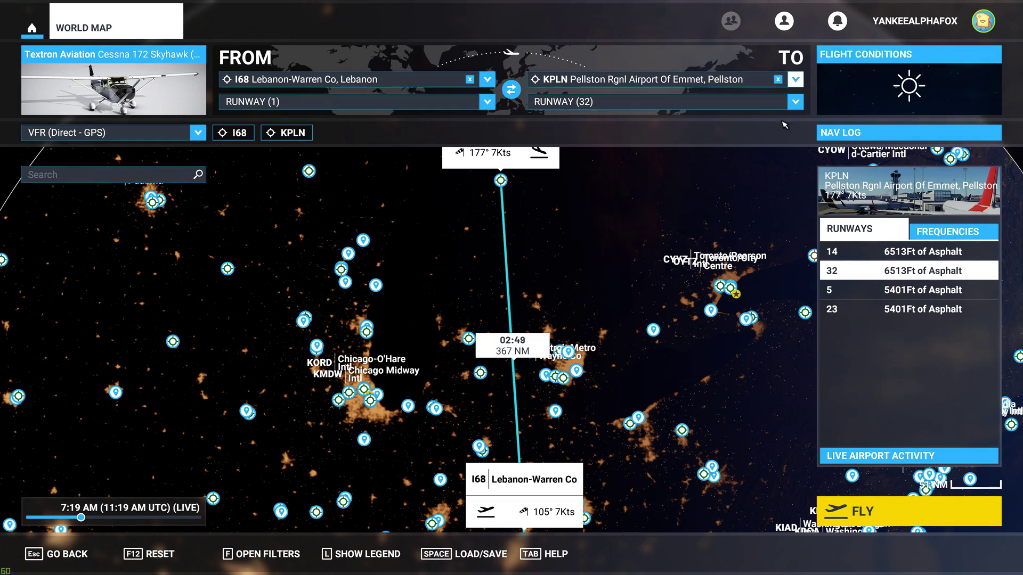
click(854, 107)
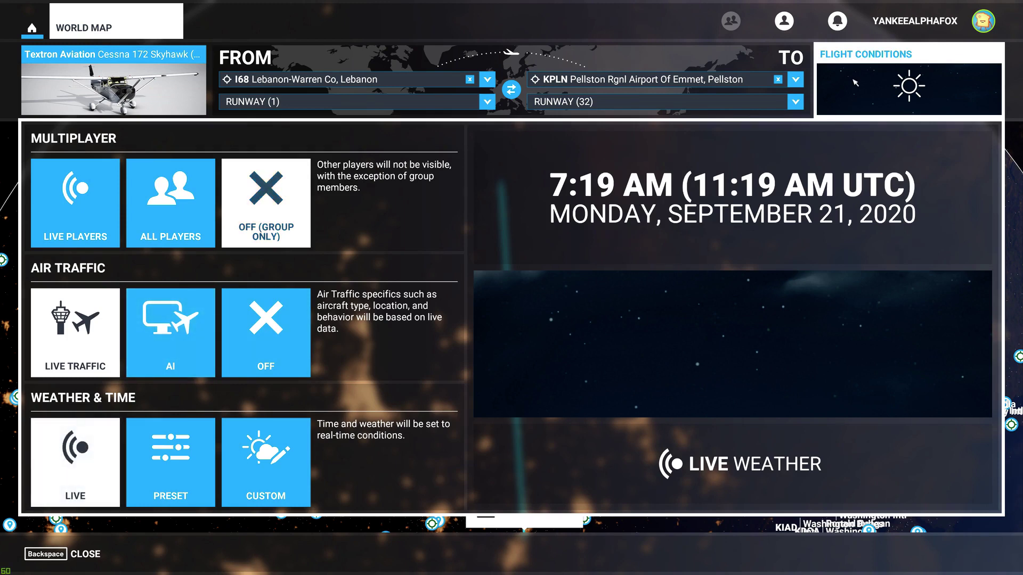
click(830, 92)
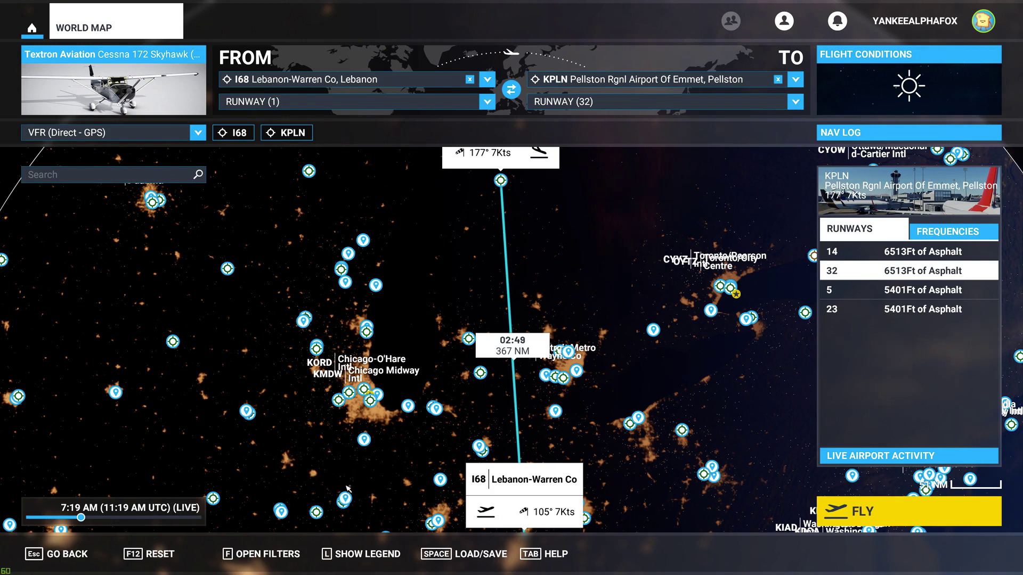
Step: Switch to Google Maps in Chrome and open the location details of a point on I-75 just south of the Route 123 interchange
key(super)
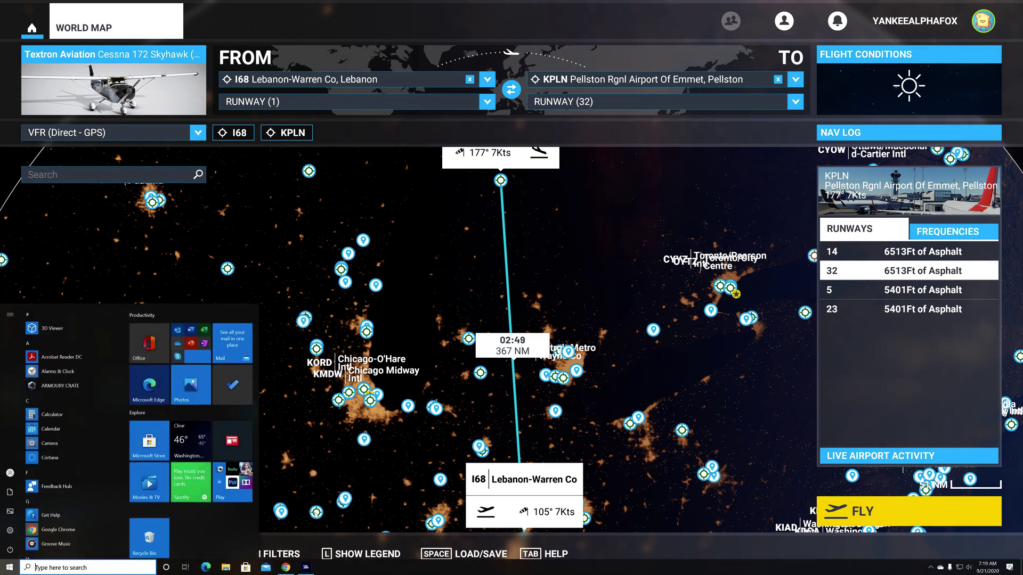
mouse_move(288, 568)
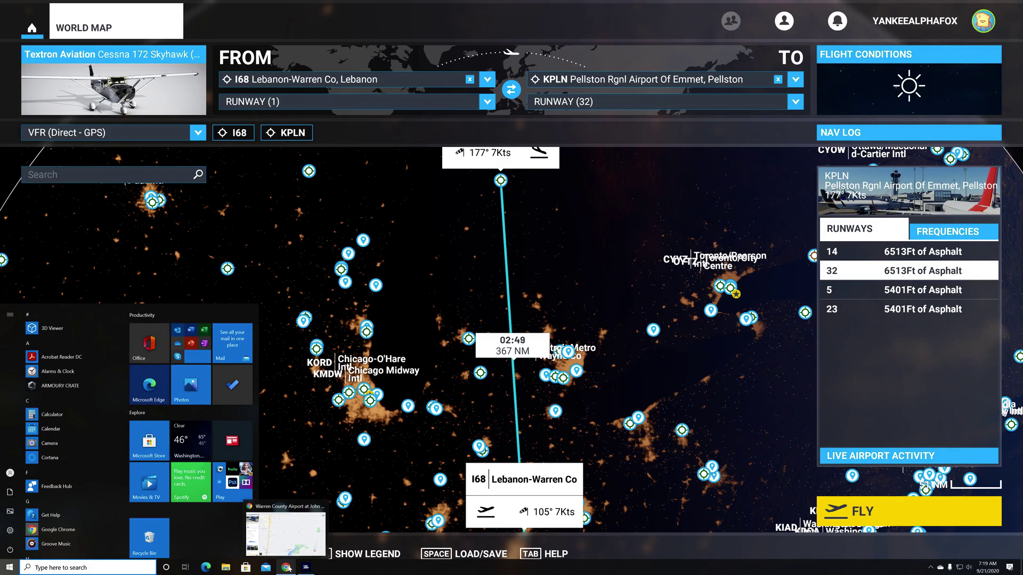
click(287, 567)
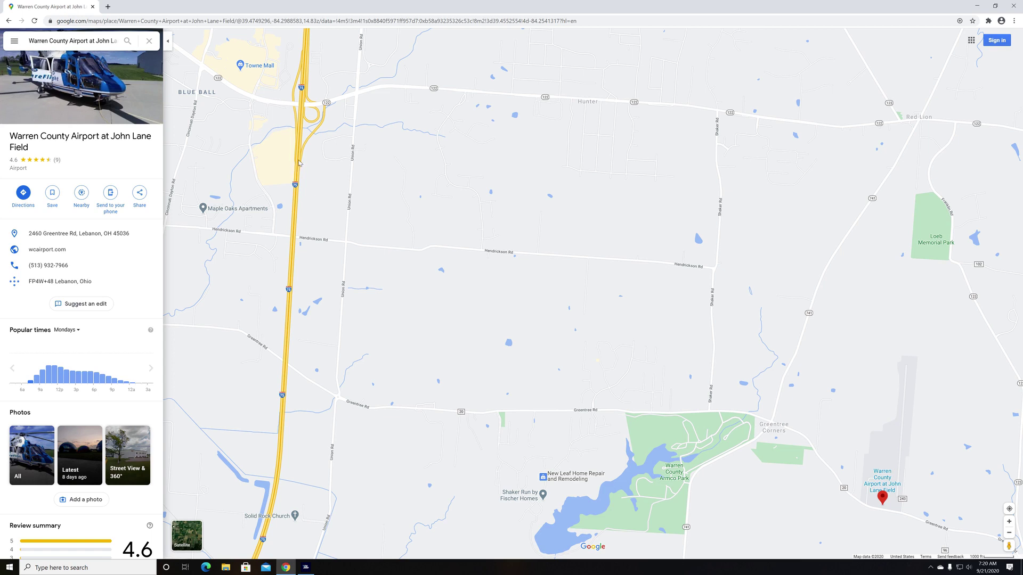
click(297, 159)
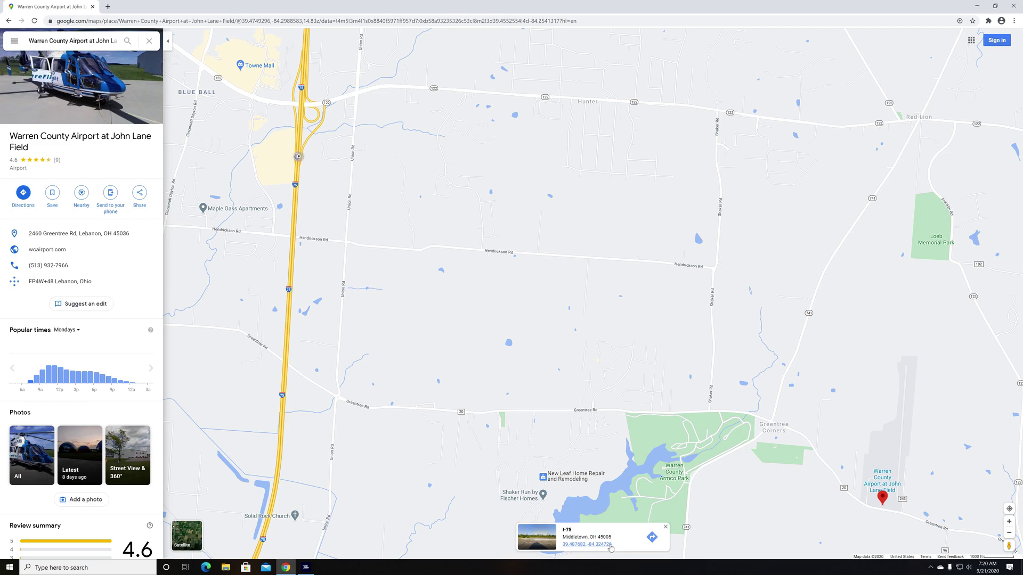
click(611, 545)
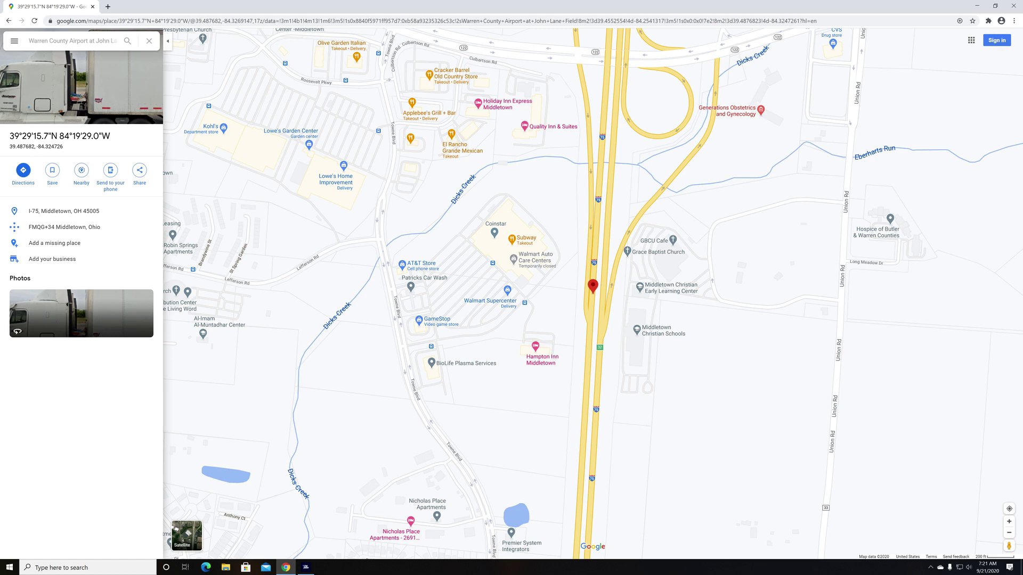
Step: Copy the decimal coordinates 39.487682, -84.324726 of the chosen I-75 point
triple_click(53, 136)
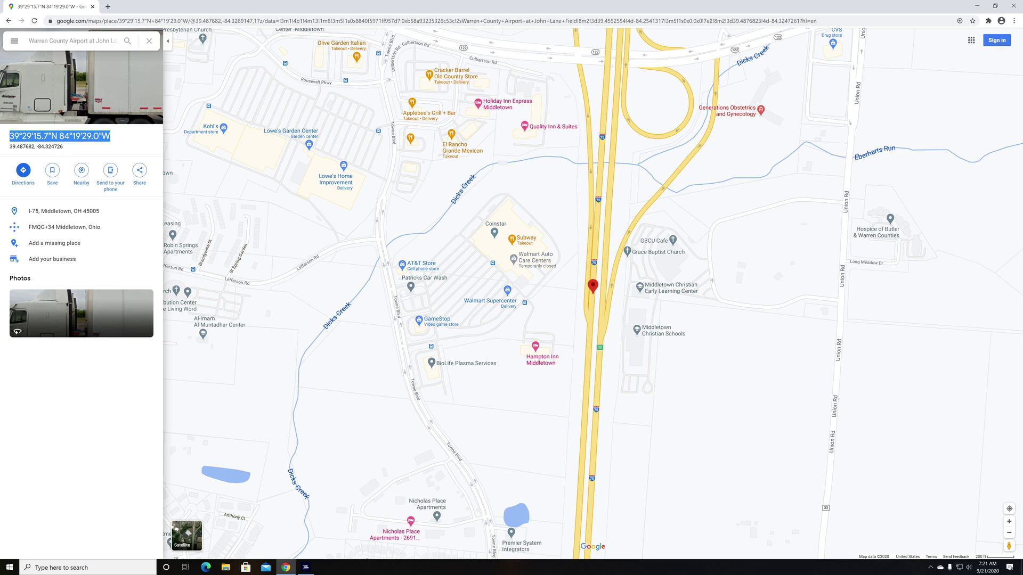
triple_click(37, 146)
key(ctrl+c)
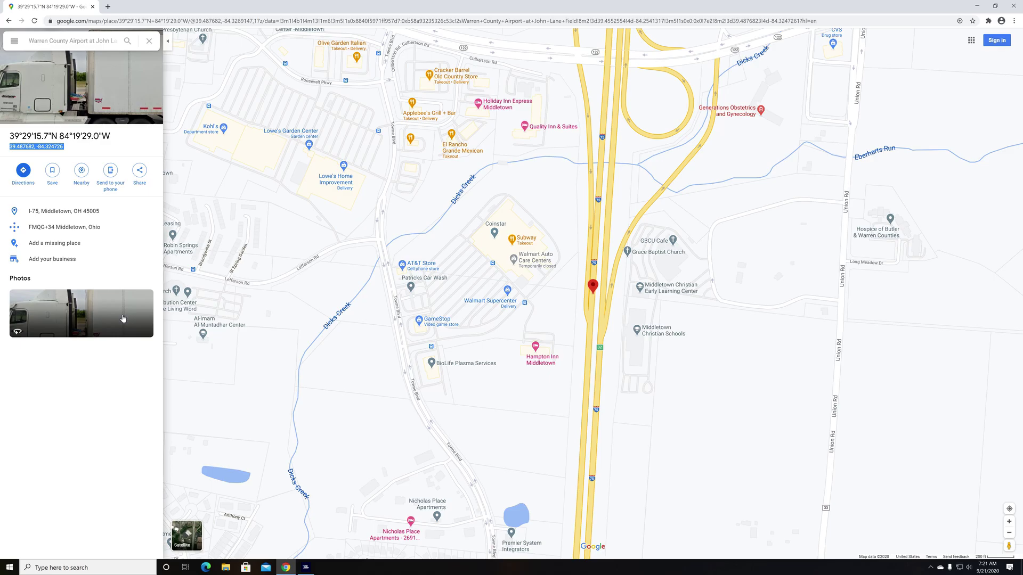
Step: Switch back to Flight Simulator, search the world map for 39.487682, -84.324726 and add that custom point to the route
click(304, 567)
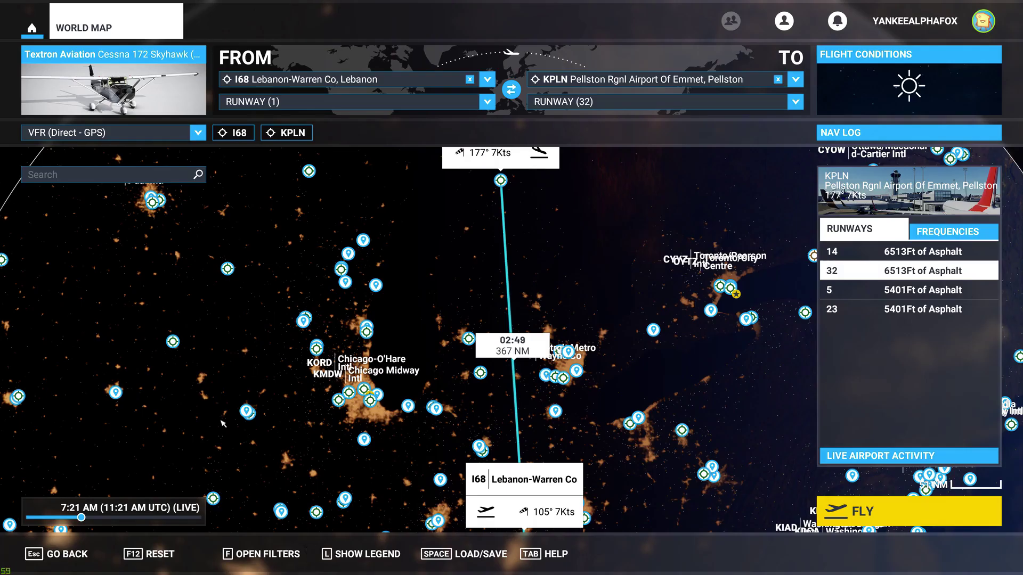
click(99, 181)
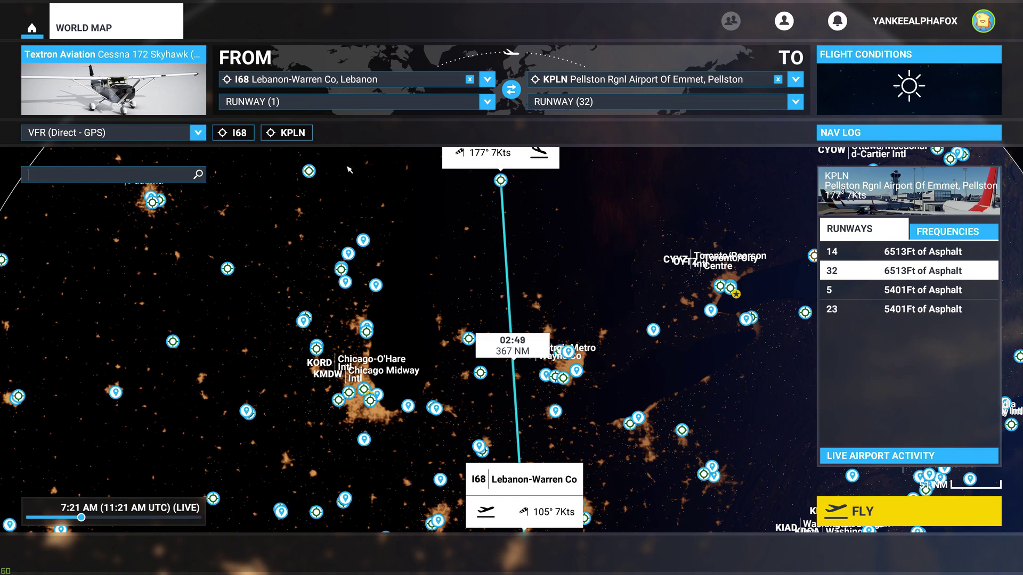
key(ctrl+v)
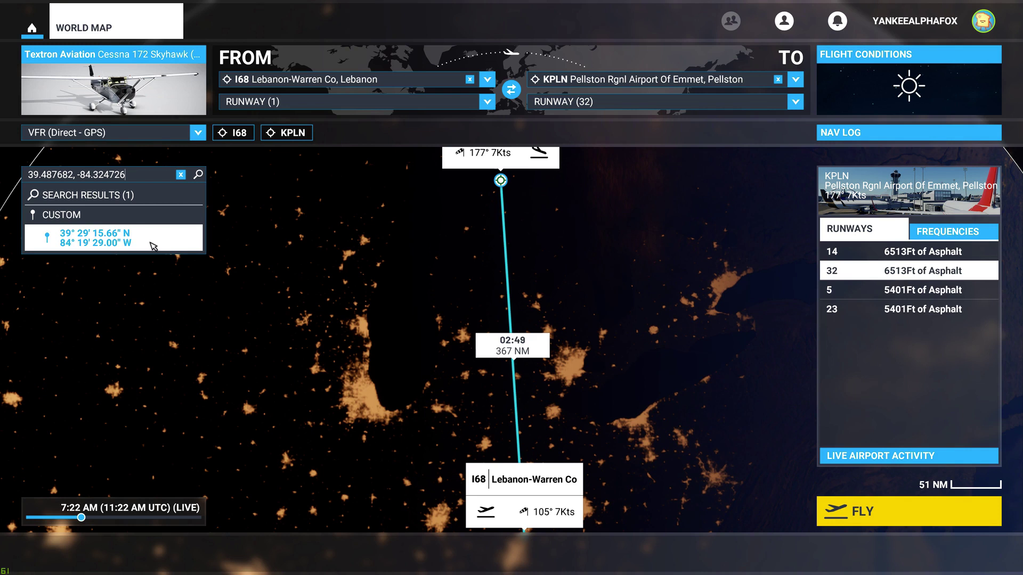
click(154, 248)
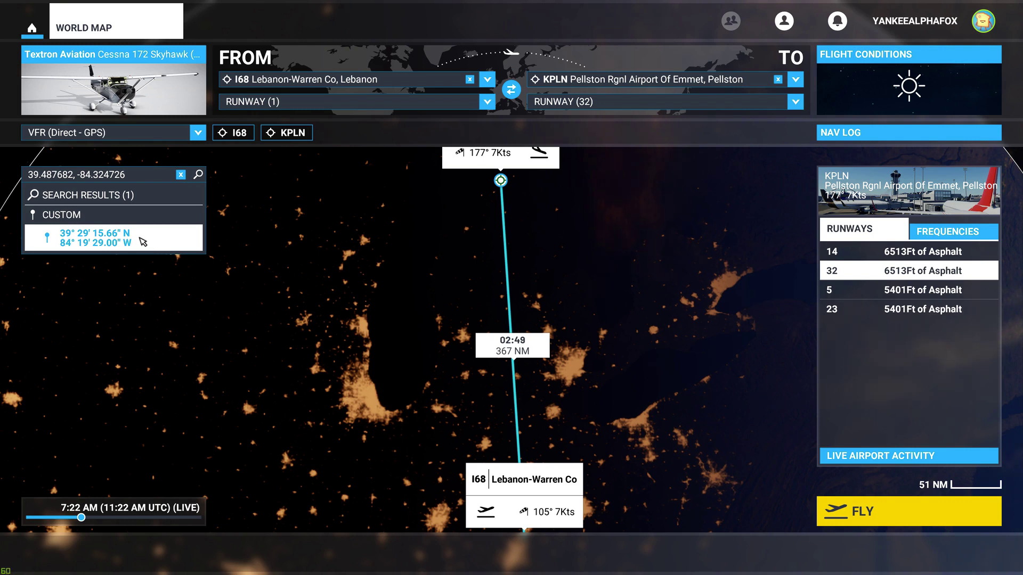
click(159, 244)
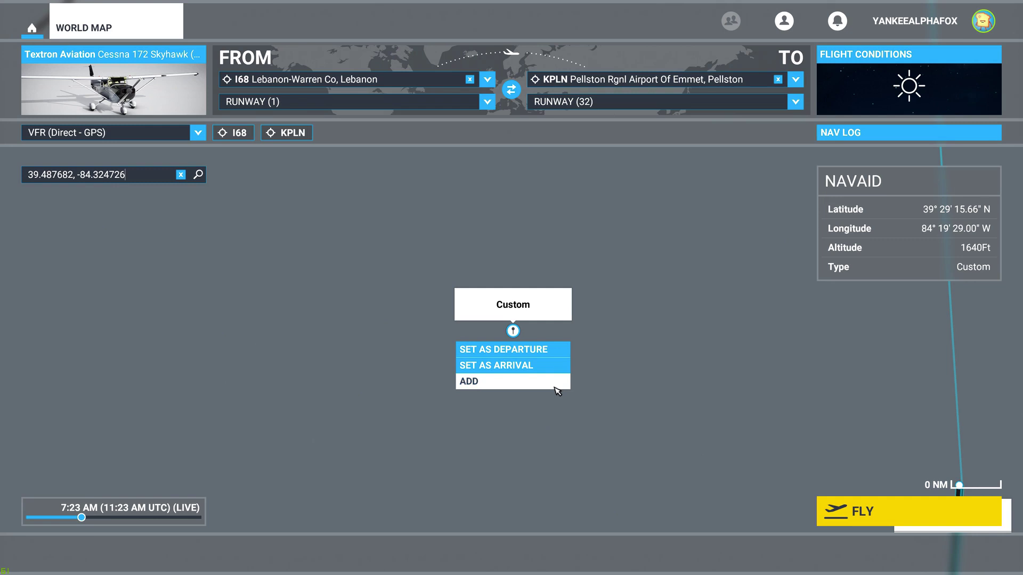
click(554, 389)
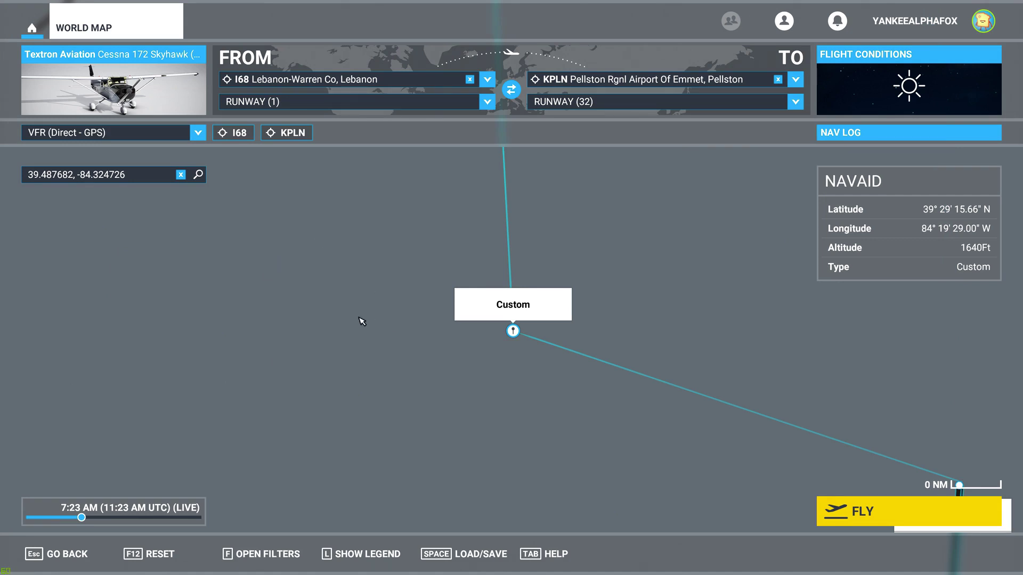
Step: Switch to Google Maps in Chrome, open the I-75 point just west of New Beginning Church, and copy its decimal coordinates 39.514512, -84.321515
key(super)
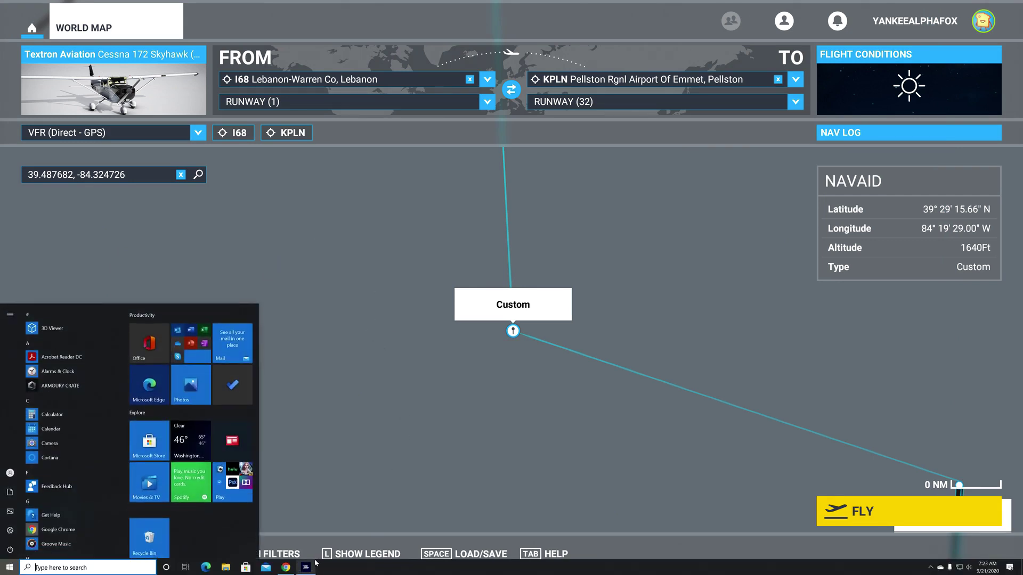
click(285, 569)
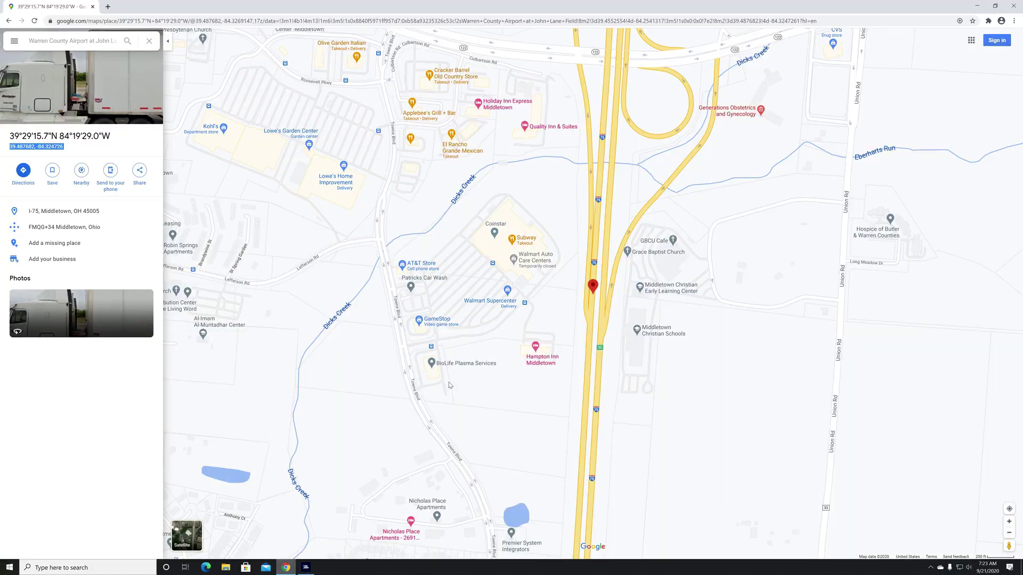
scroll(466, 165, down, 3)
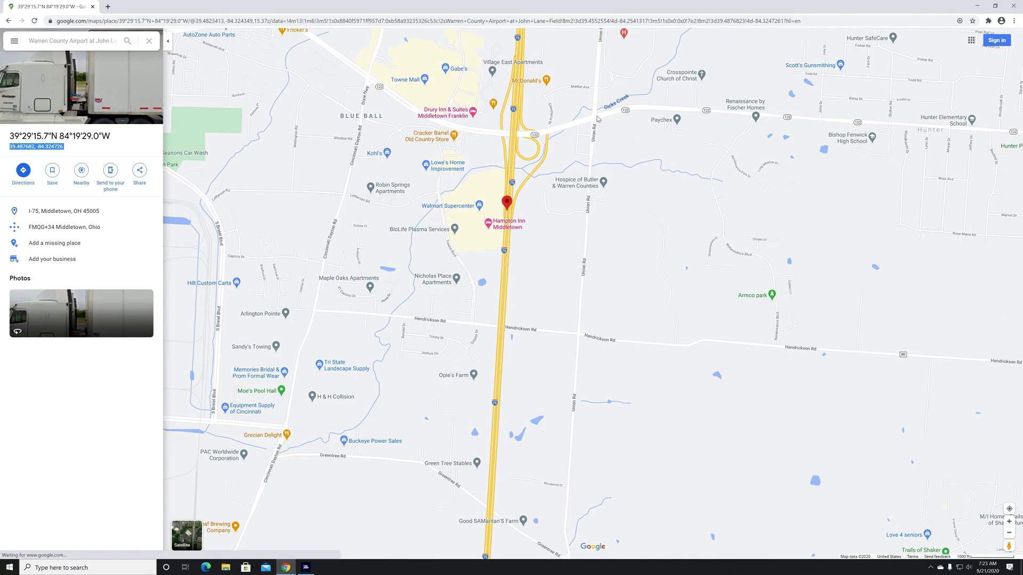
drag(597, 119, 600, 447)
scroll(624, 251, down, 2)
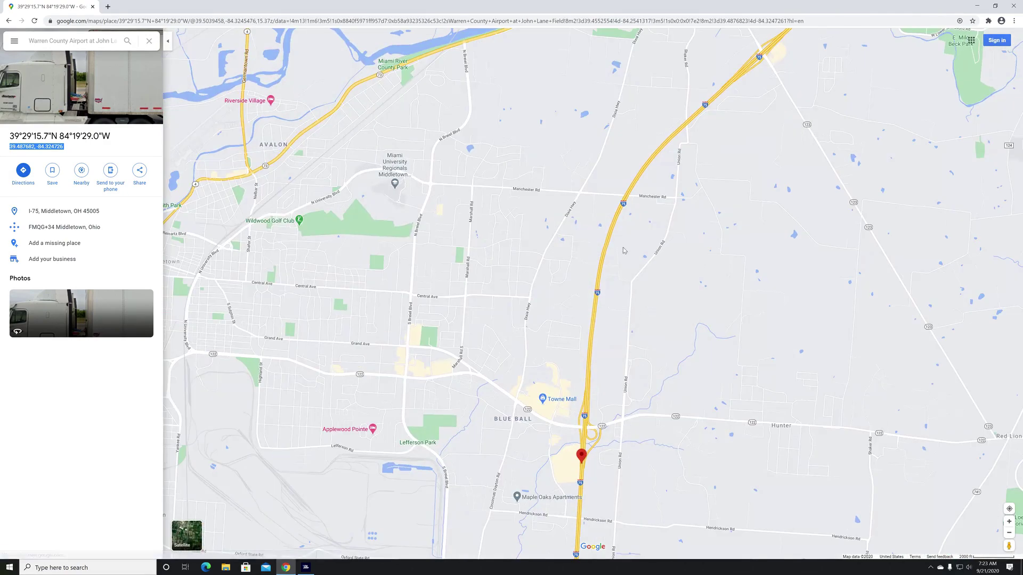
scroll(624, 251, up, 2)
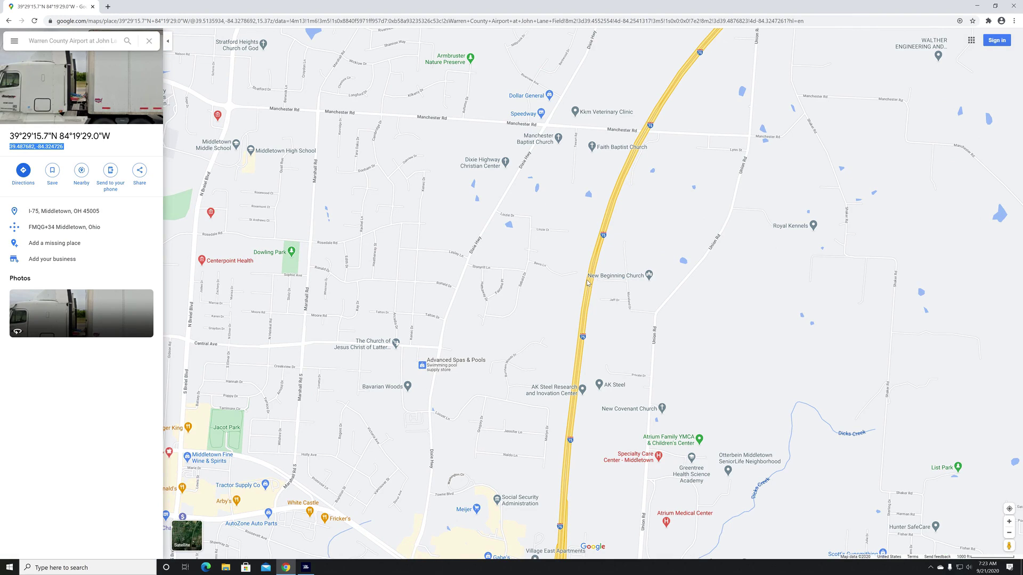
click(588, 281)
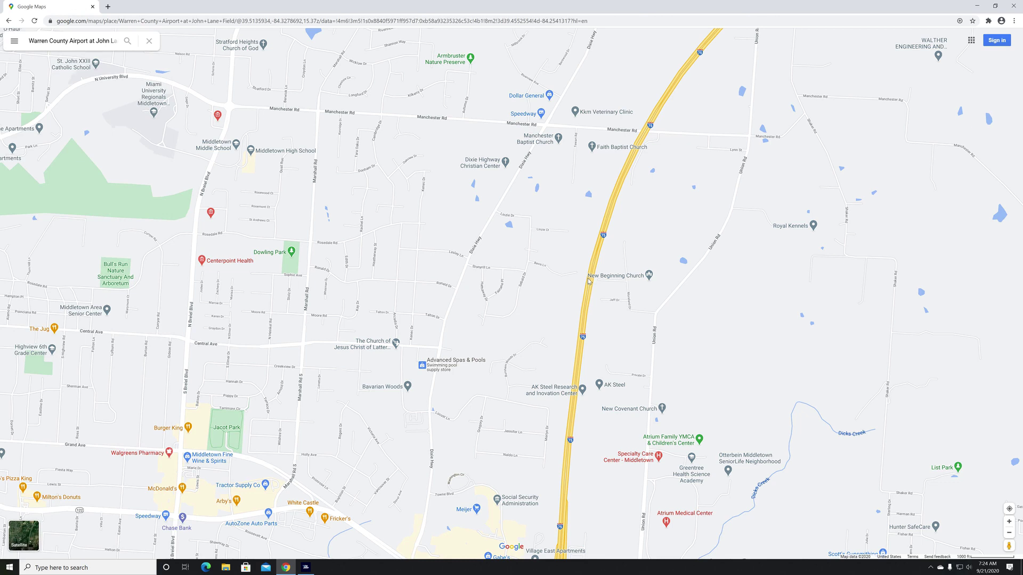
click(589, 281)
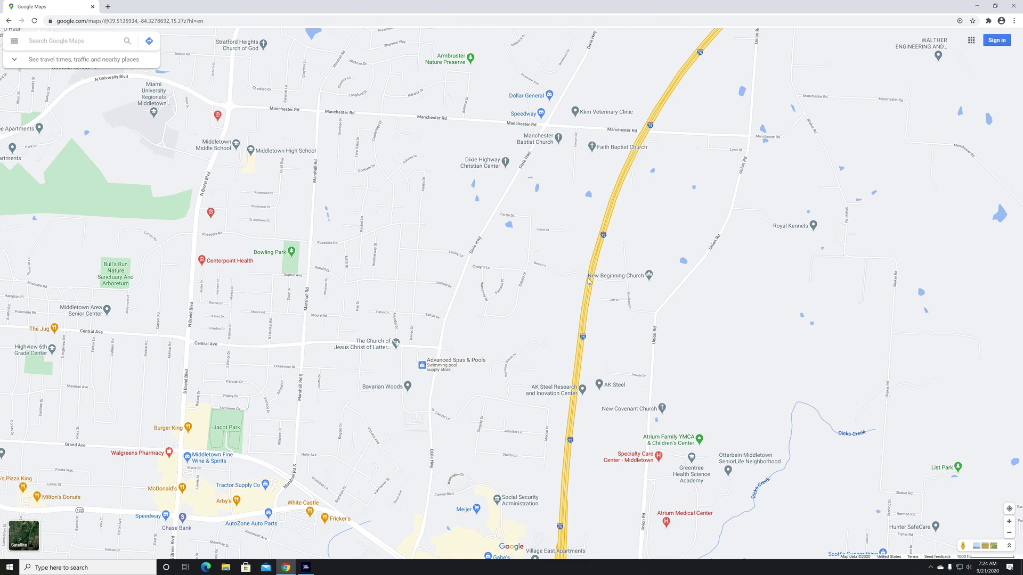
click(589, 282)
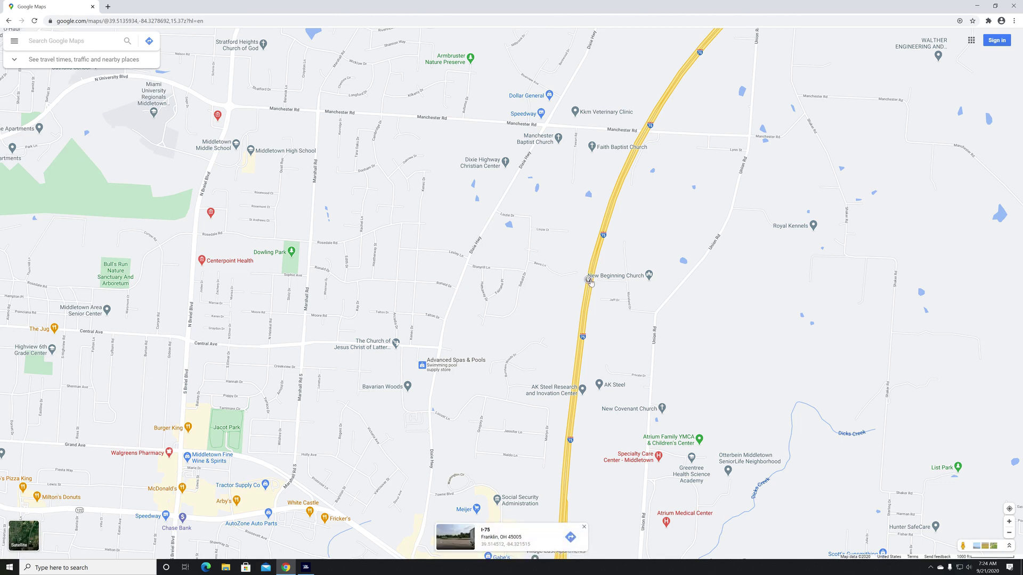
click(525, 545)
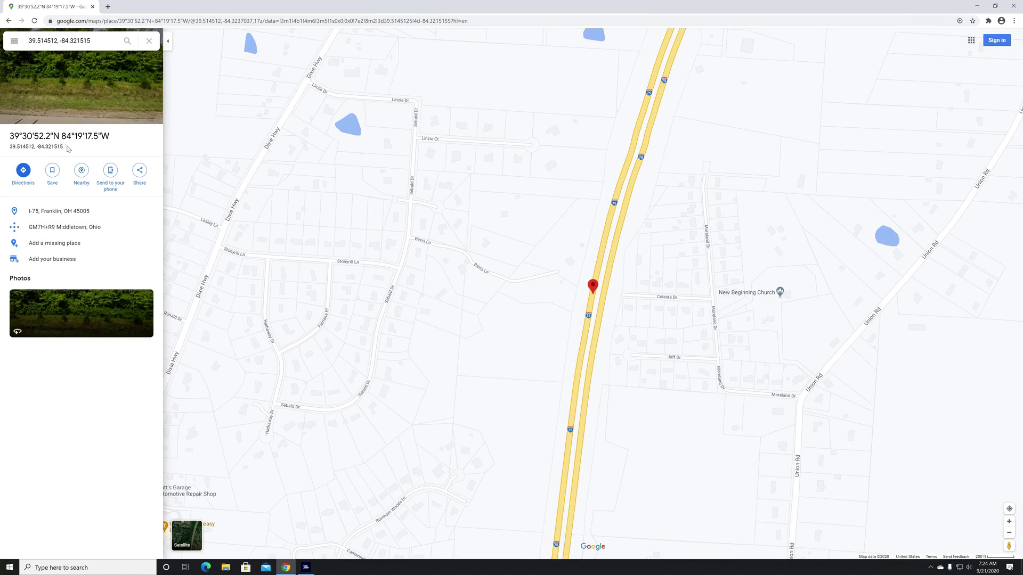
drag(65, 147, 9, 146)
key(ctrl+c)
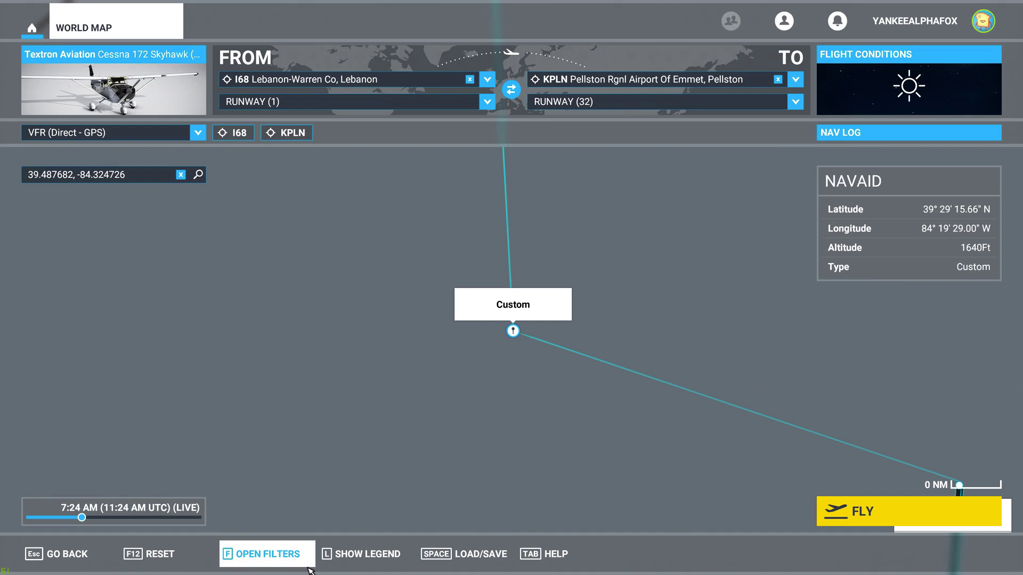
Step: Search the world map for 39.514512, -84.321515 in place of the previous coordinates and add that custom point to the route
click(181, 175)
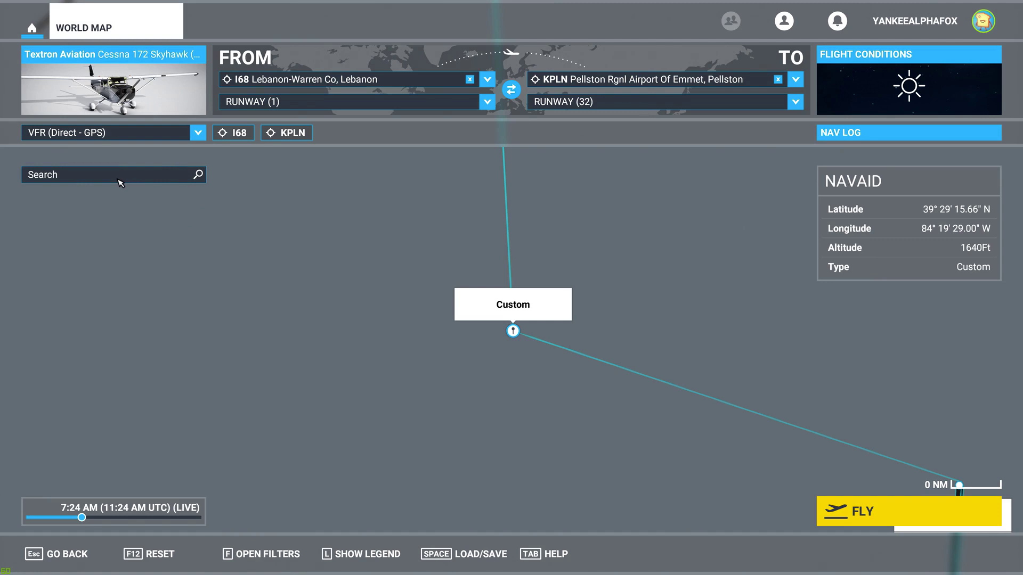
key(ctrl+v)
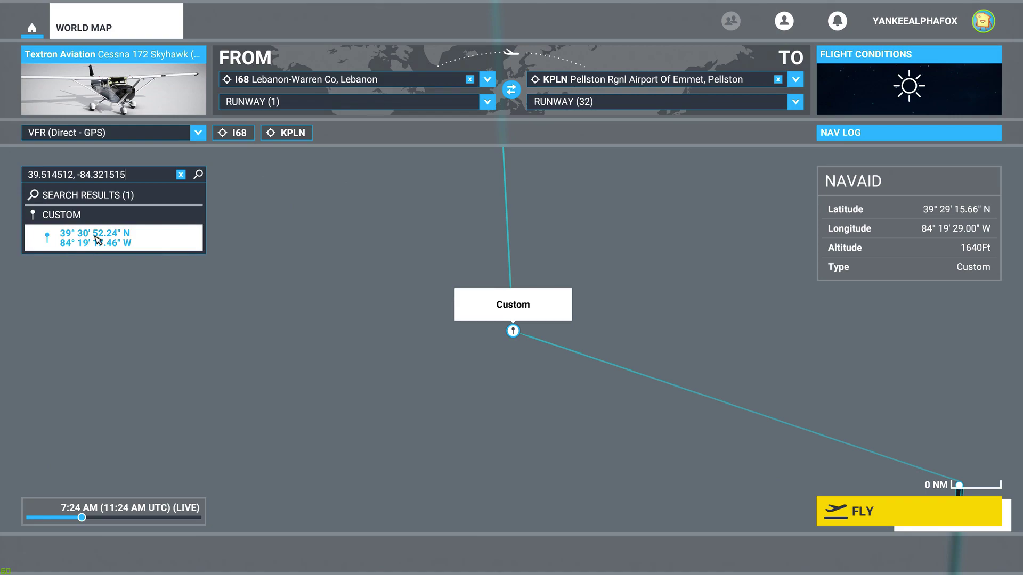
click(98, 240)
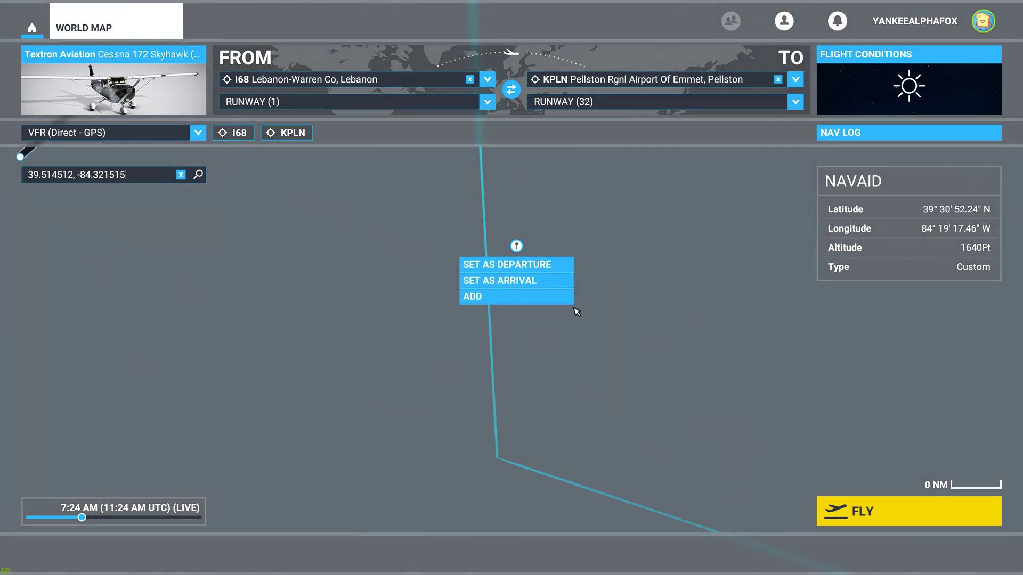
click(555, 300)
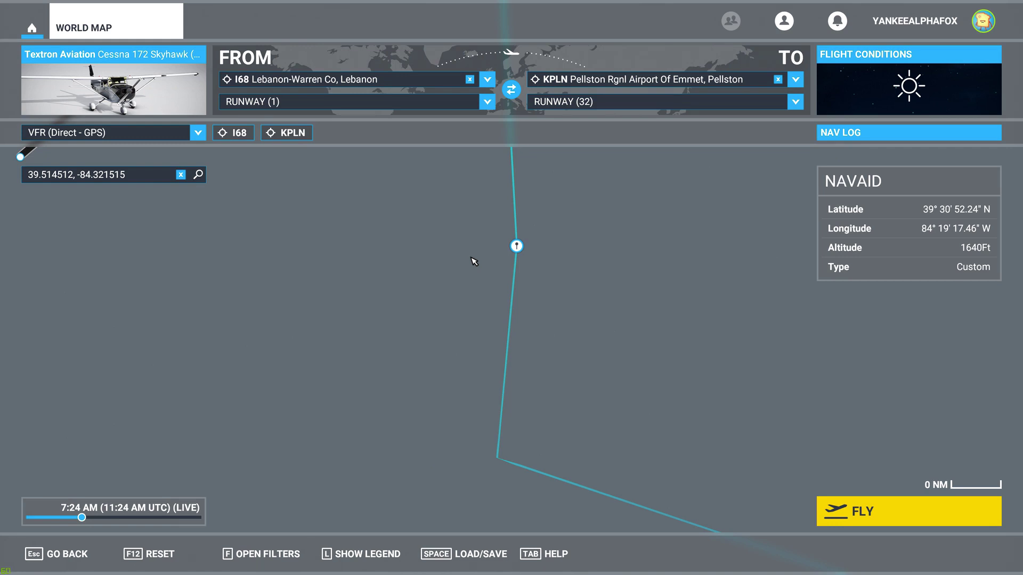
Step: Switch to Google Maps, open the I-75 point just southwest of Shaker Rd in Franklin, and copy its coordinates 39°31'57.0"N 84°18'31.3"W
key(super)
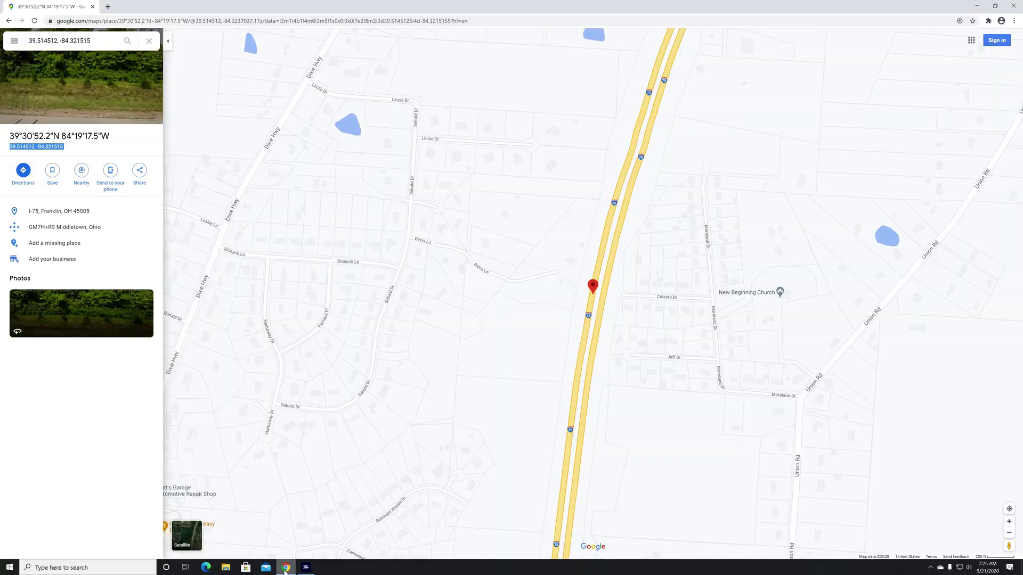
click(285, 568)
scroll(540, 157, down, 5)
drag(781, 112, 573, 377)
scroll(532, 331, down, 3)
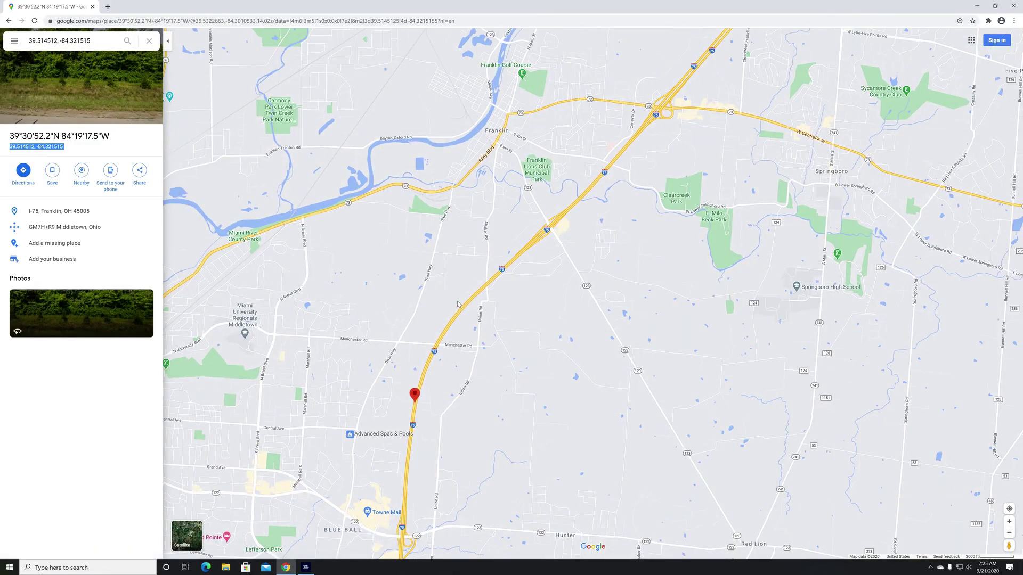
scroll(465, 308, up, 2)
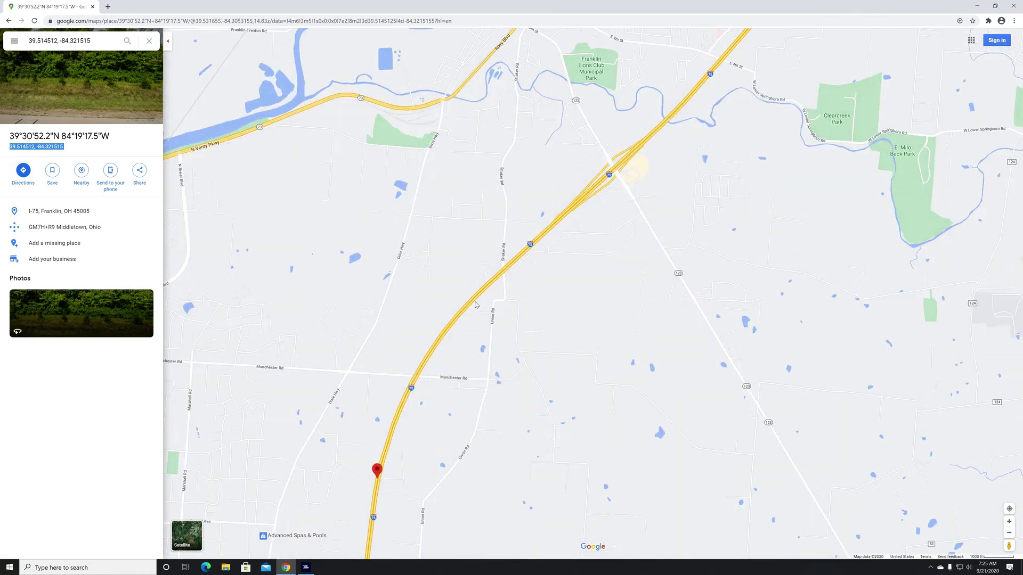
click(576, 310)
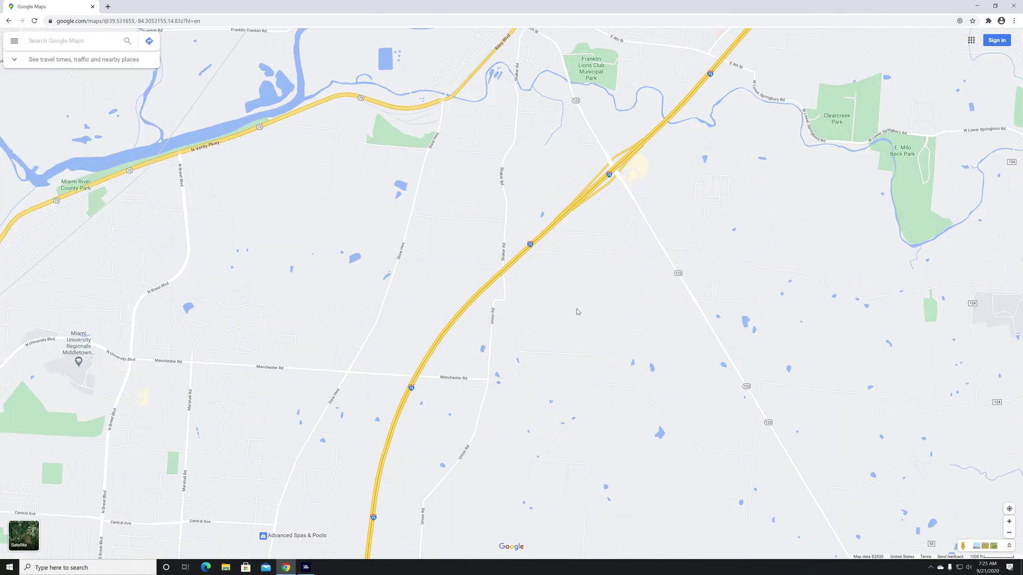
click(485, 285)
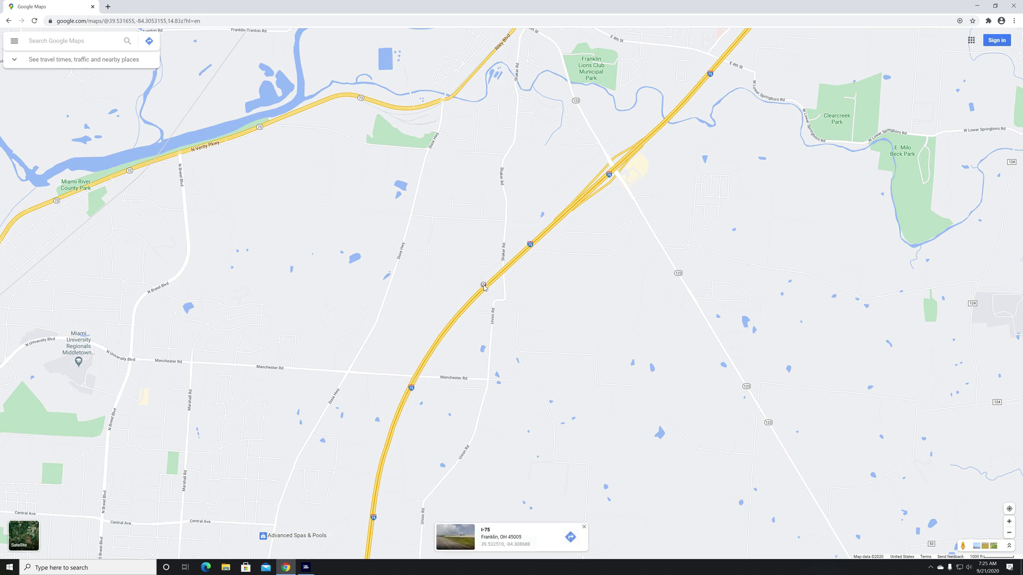
click(515, 545)
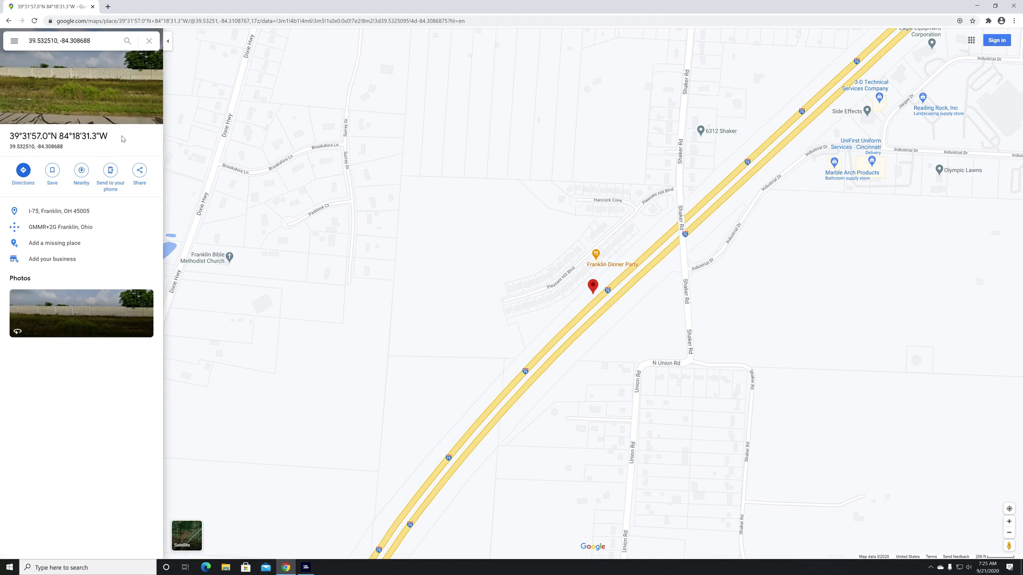
drag(109, 137, 2, 137)
key(ctrl+c)
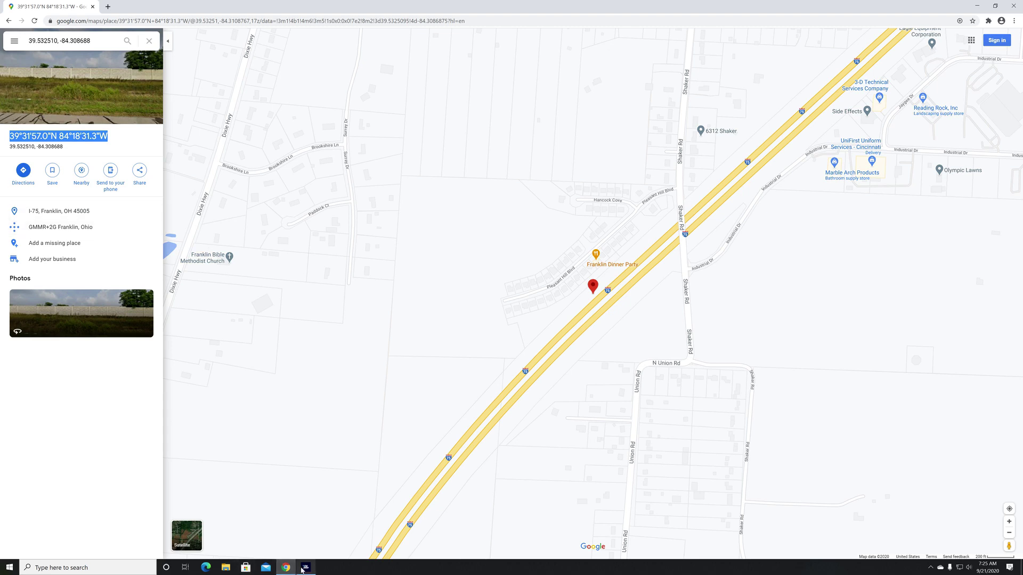
Step: Switch back to Flight Simulator, search the world map for 39°31'57.0"N 84°18'31.3"W and add that custom point to the route
mouse_move(302, 569)
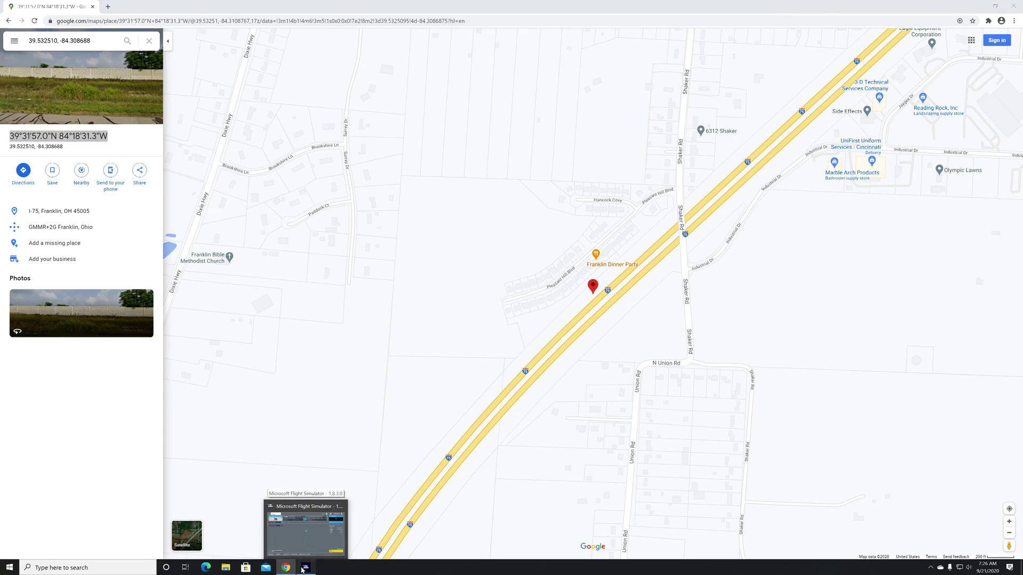
click(302, 569)
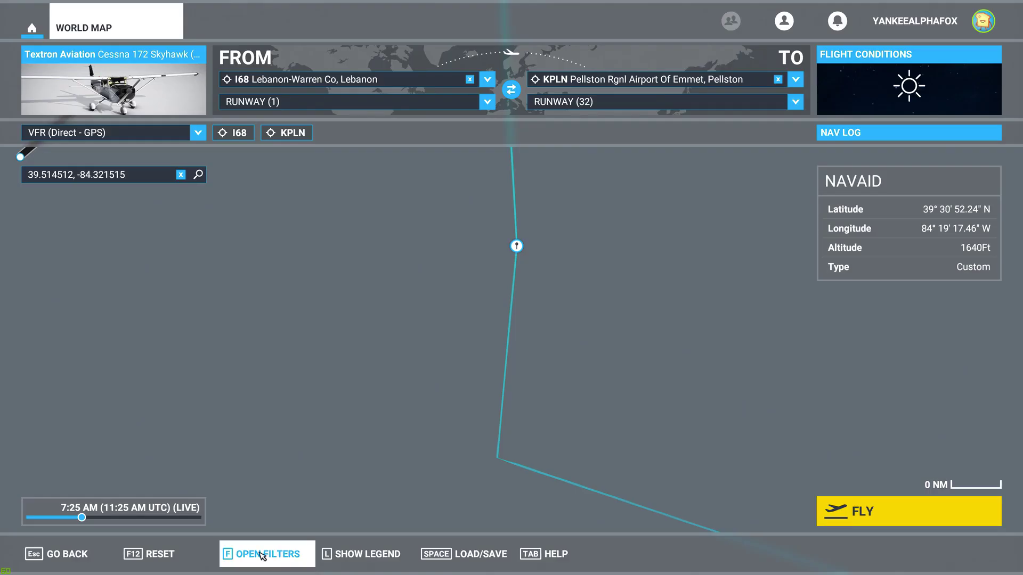
click(181, 174)
key(ctrl+v)
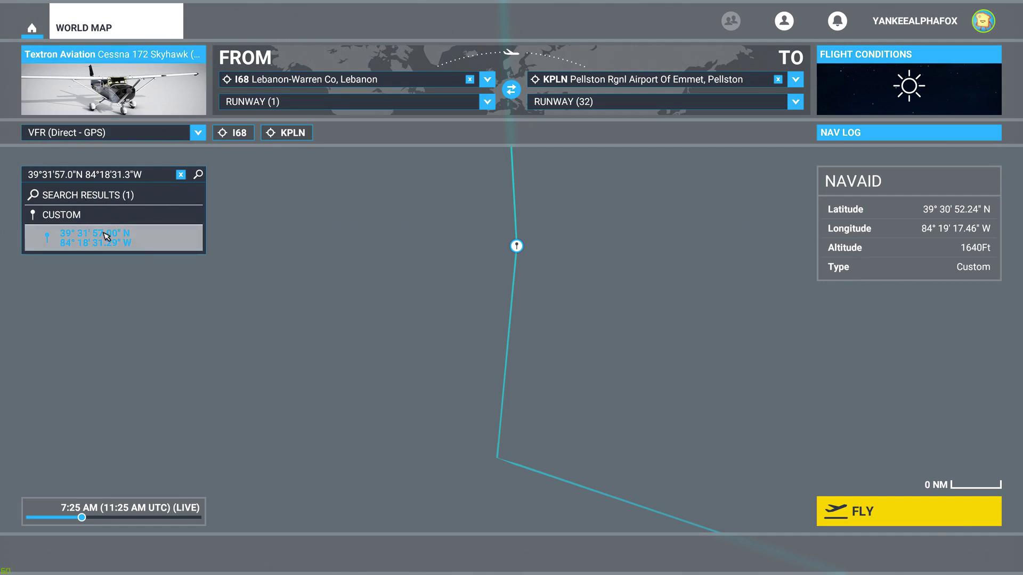
click(148, 247)
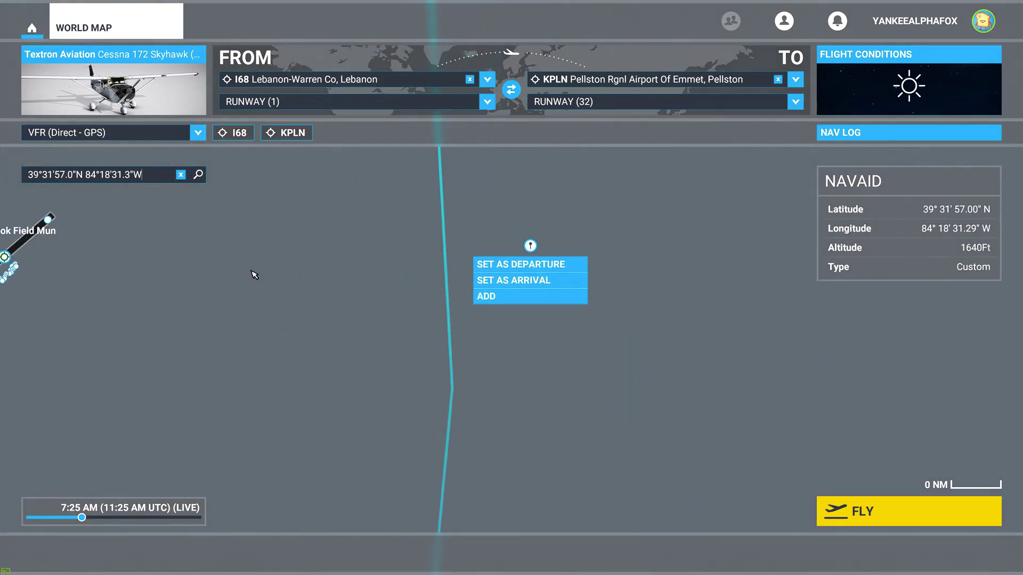
click(526, 299)
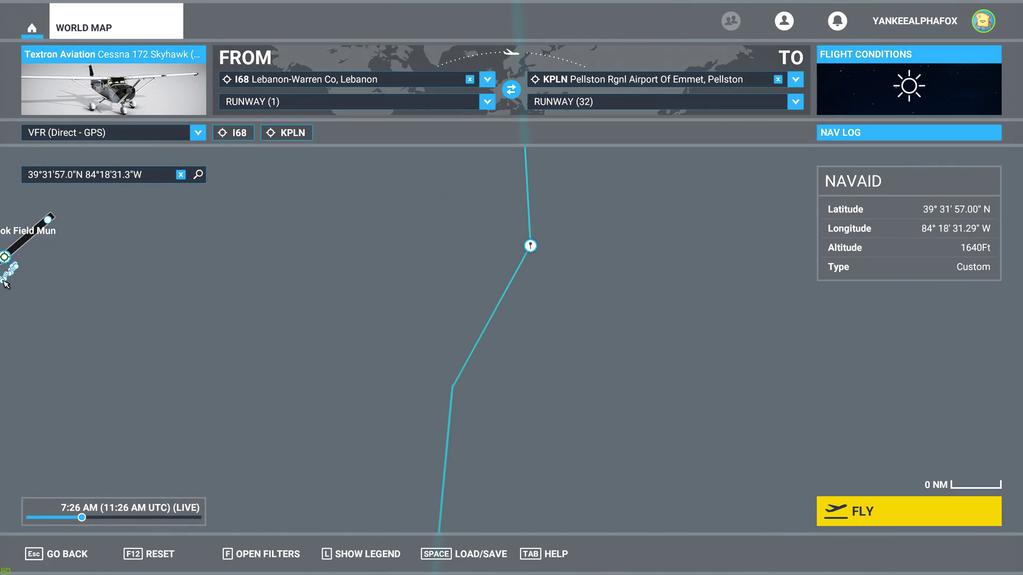
Step: Switch to Google Maps, open the I-75 point in Miamisburg just south of Austin Blvd, and copy its decimal coordinates 39.589427, -84.241685
key(super)
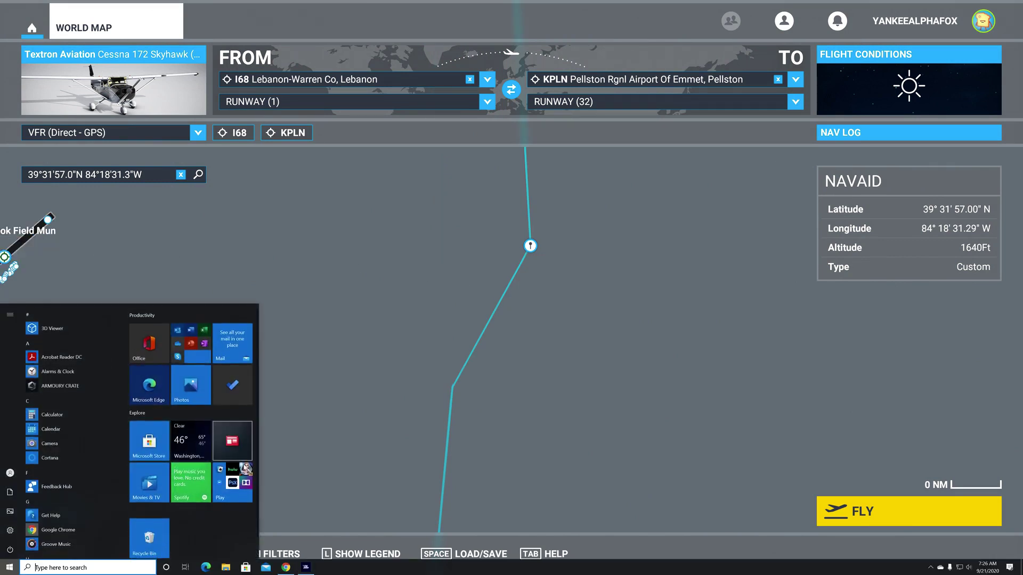
click(285, 568)
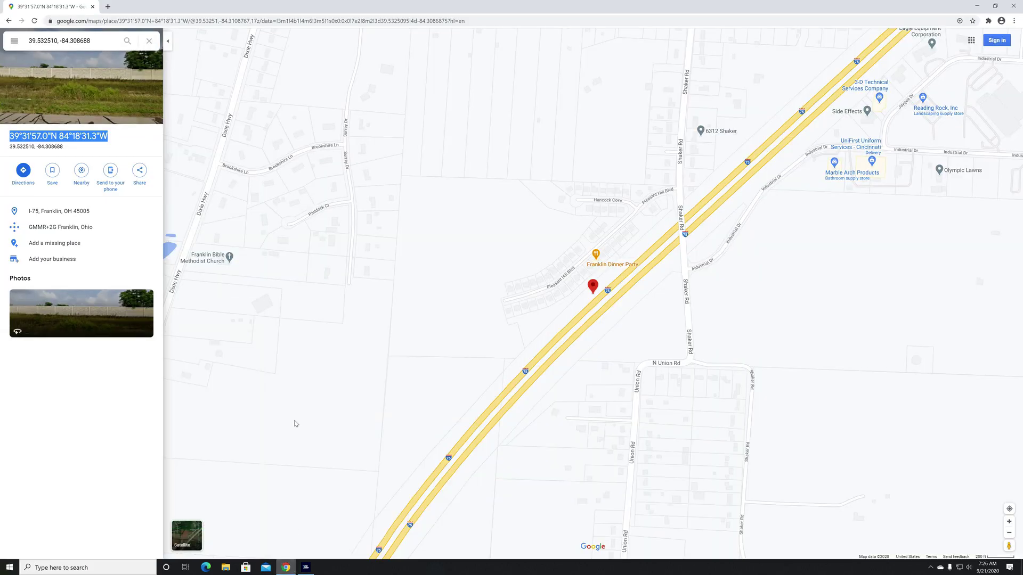
scroll(730, 202, down, 6)
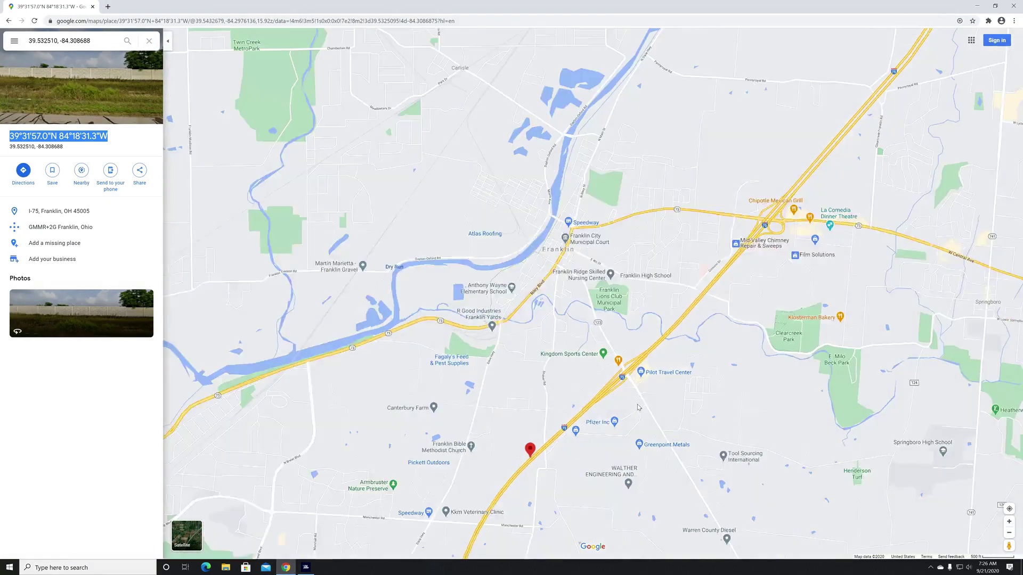
scroll(771, 286, down, 1)
drag(904, 175, 644, 354)
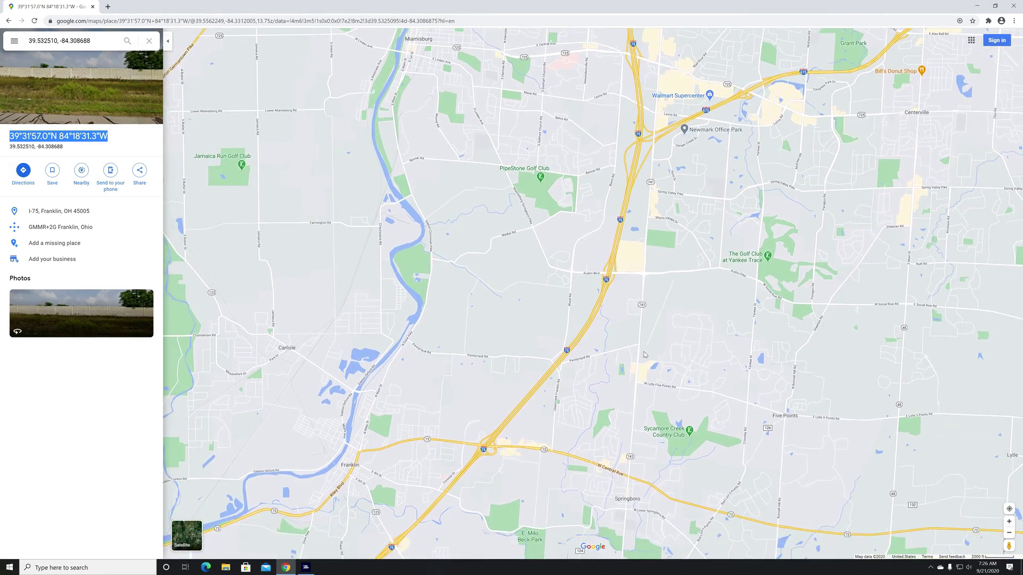
click(595, 314)
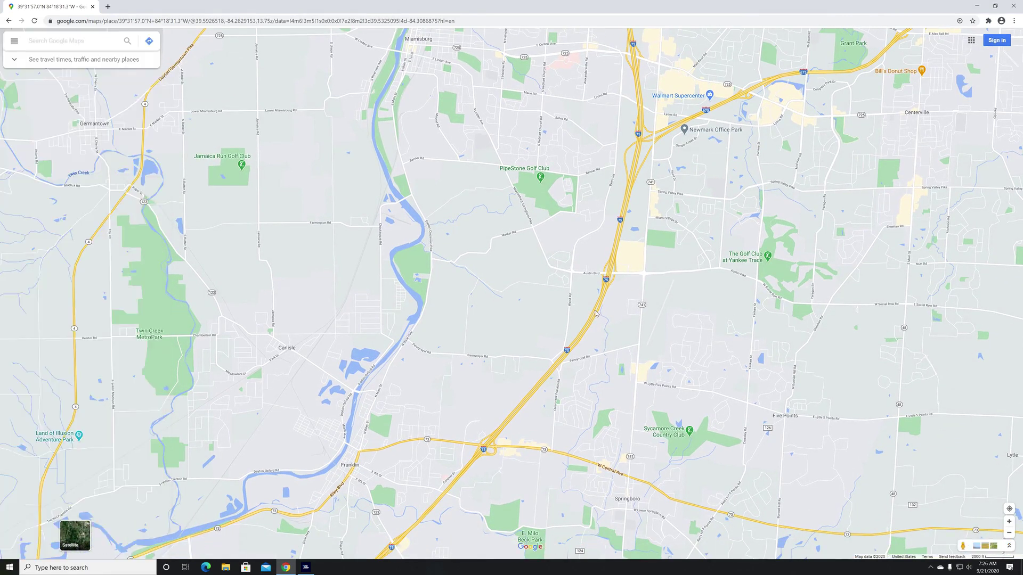
click(595, 313)
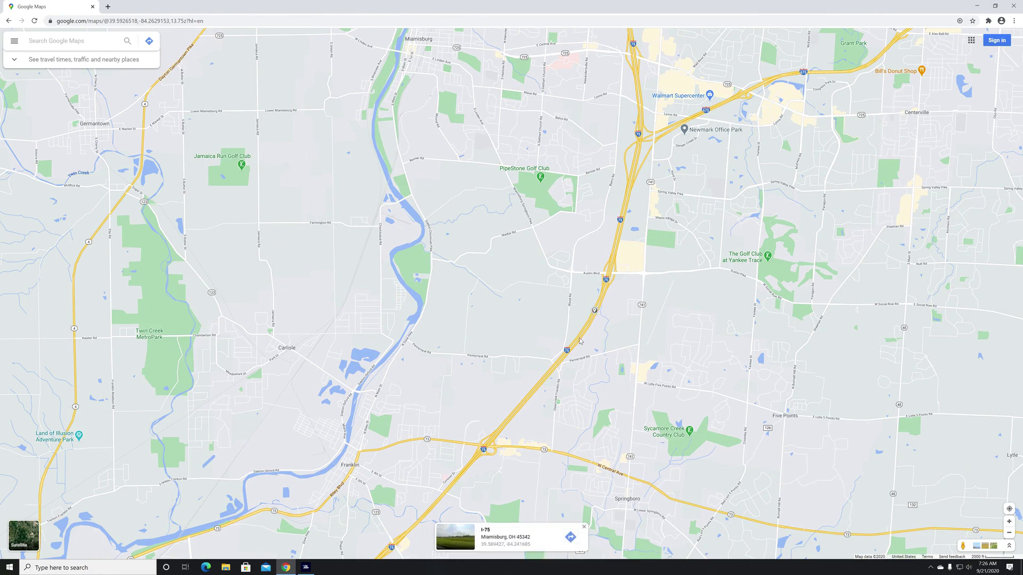
click(509, 548)
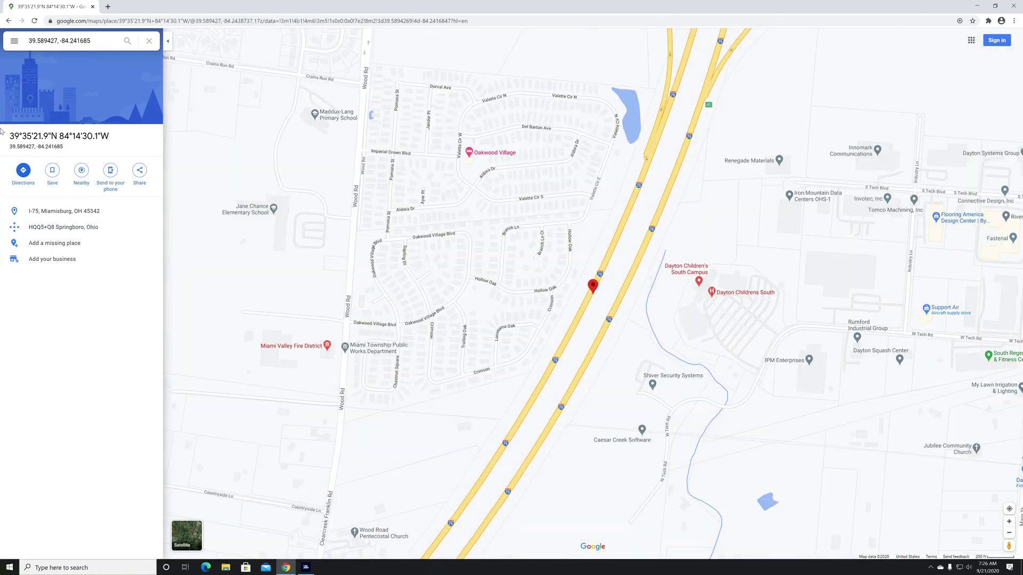
triple_click(35, 147)
key(ctrl+c)
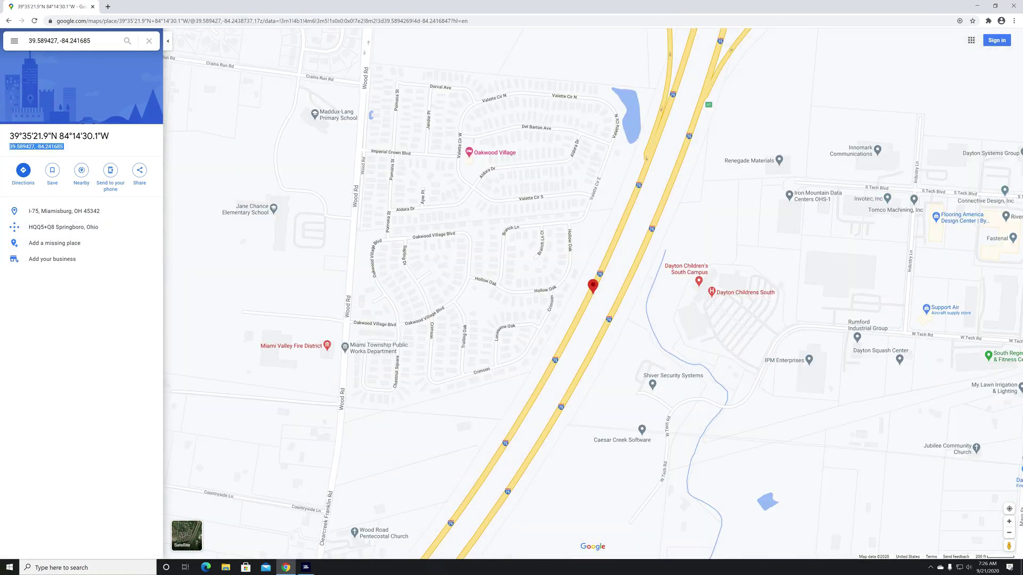
Step: Switch back to Flight Simulator, search the world map for 39.589427, -84.241685 and add that custom point to the route
click(306, 567)
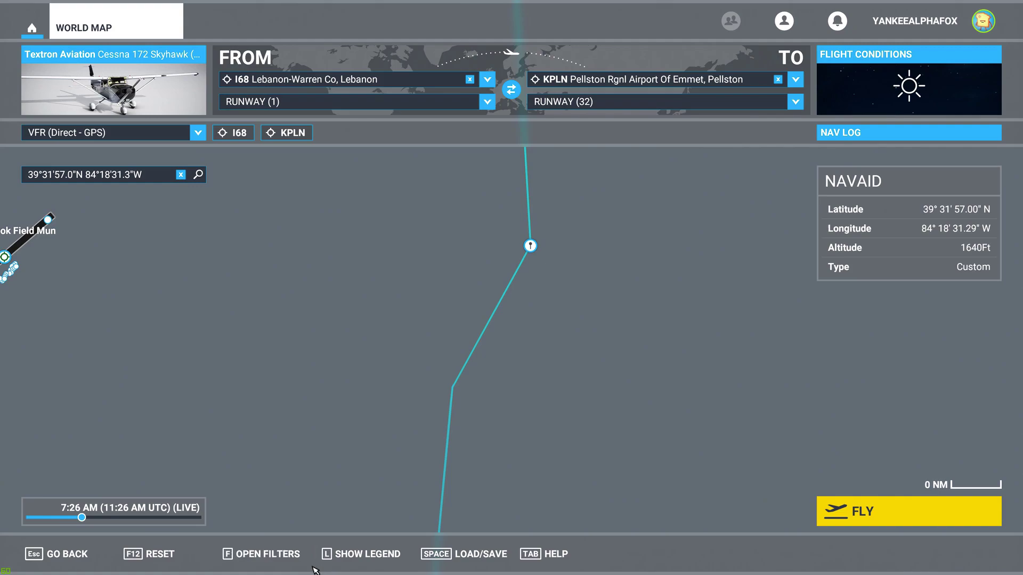
click(181, 174)
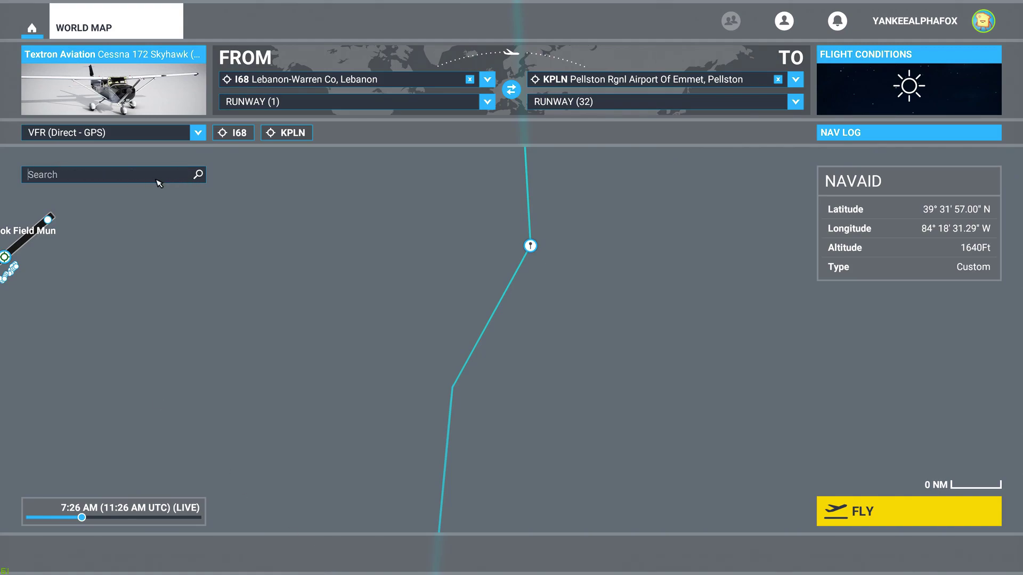
key(ctrl+v)
click(47, 248)
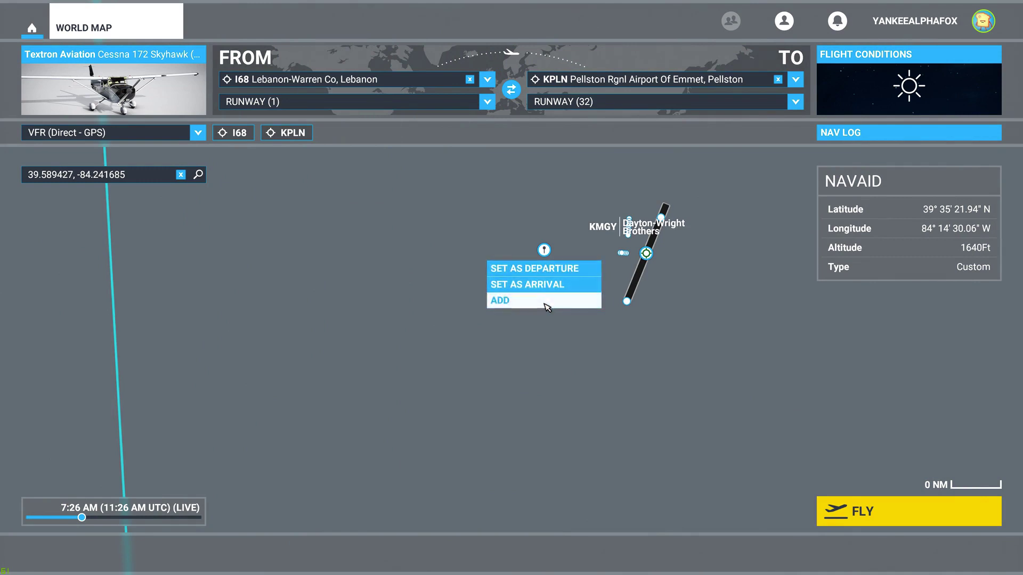
click(546, 301)
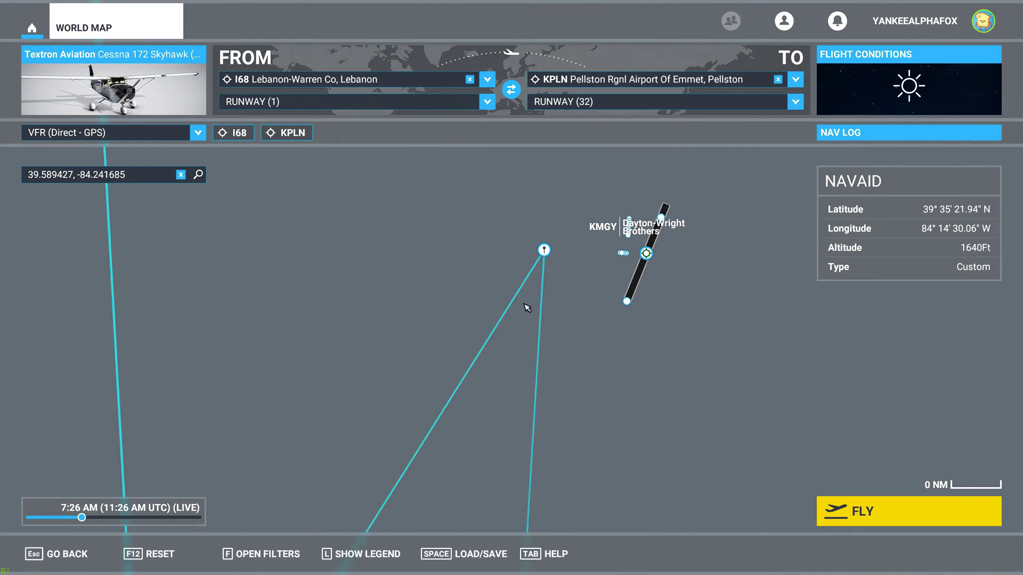
scroll(482, 311, down, 3)
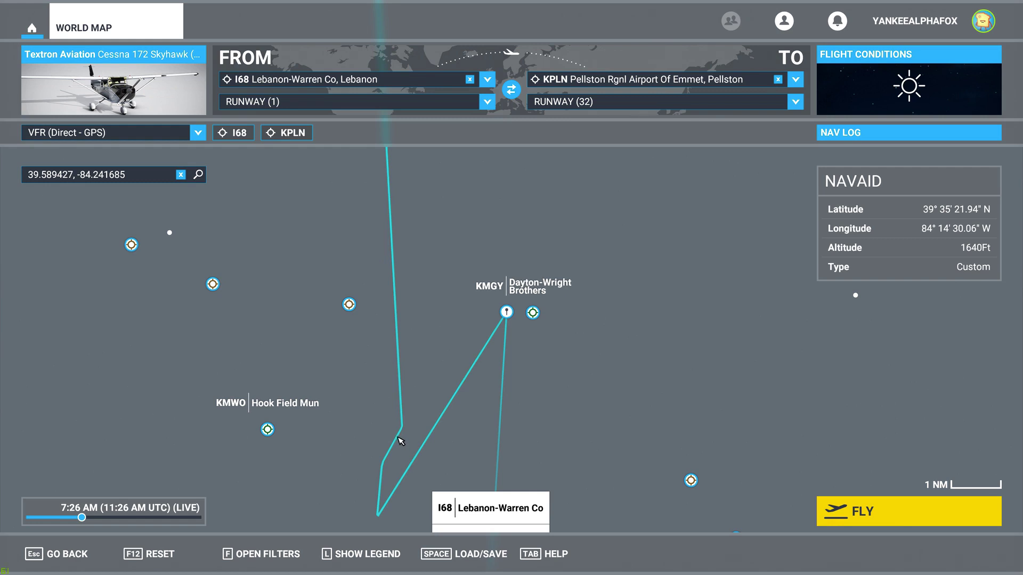
key(F12)
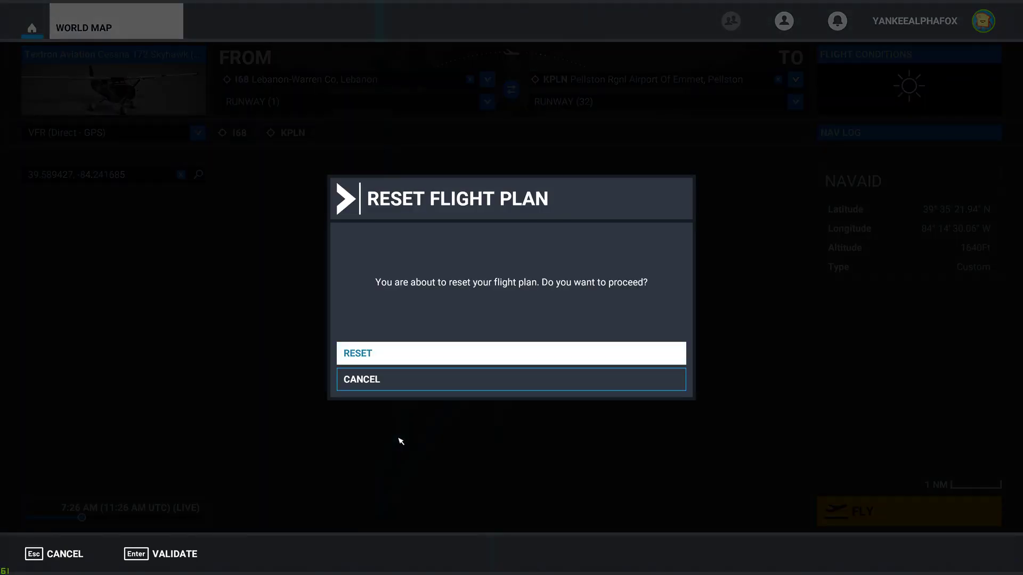
key(Return)
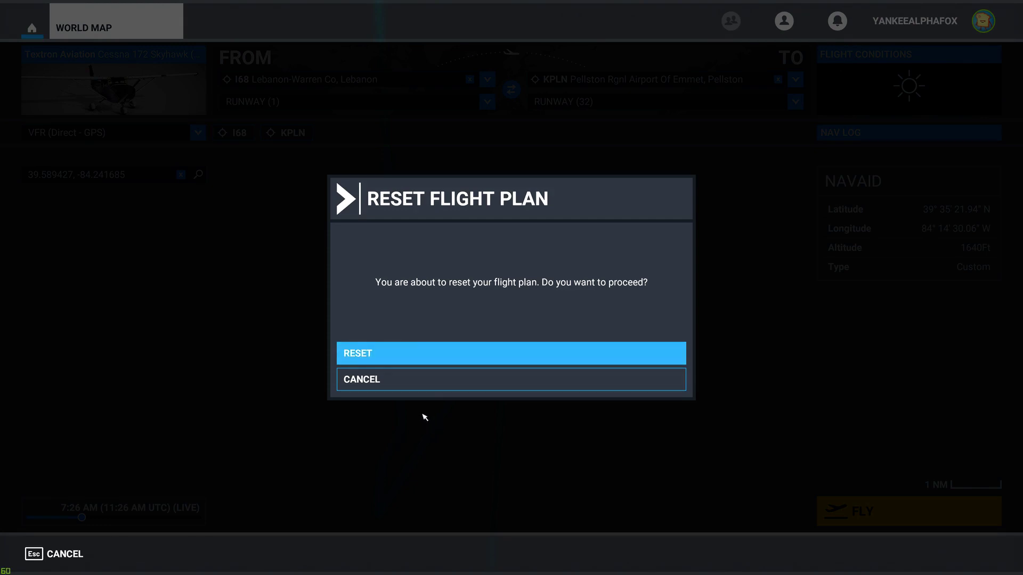
click(451, 386)
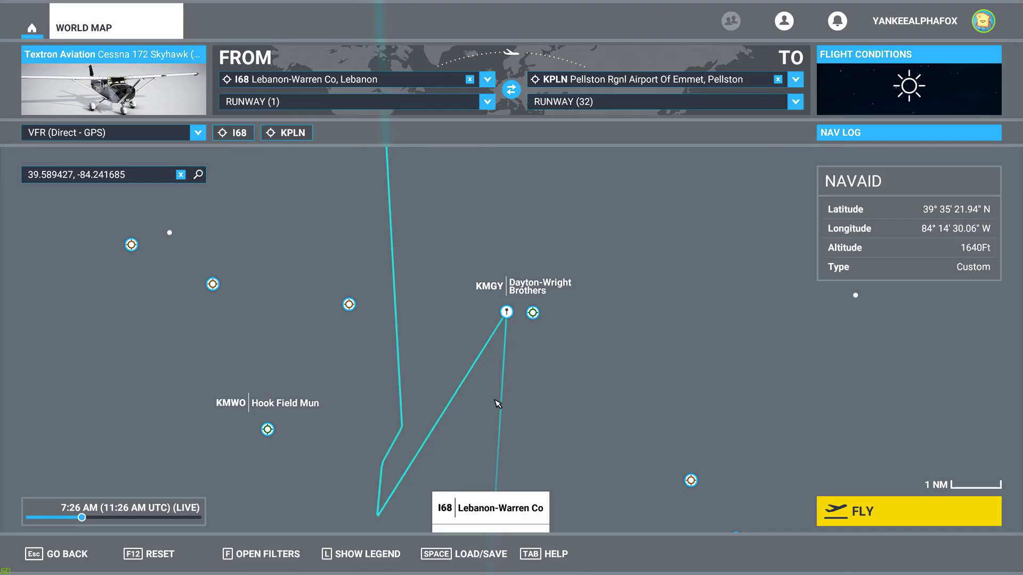